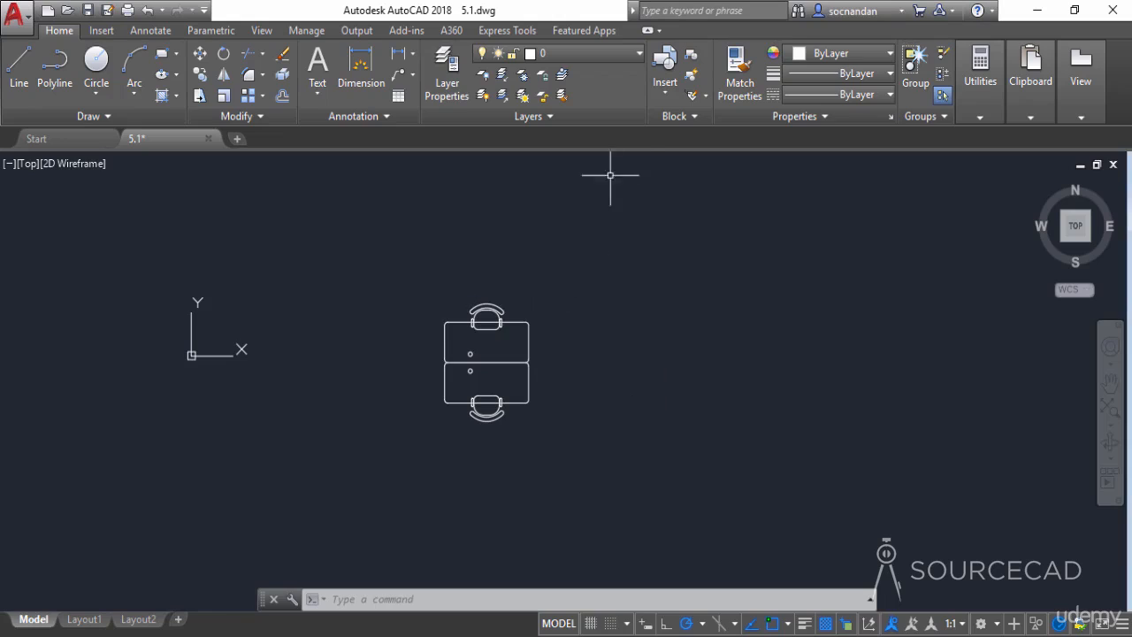
pyautogui.click(665, 95)
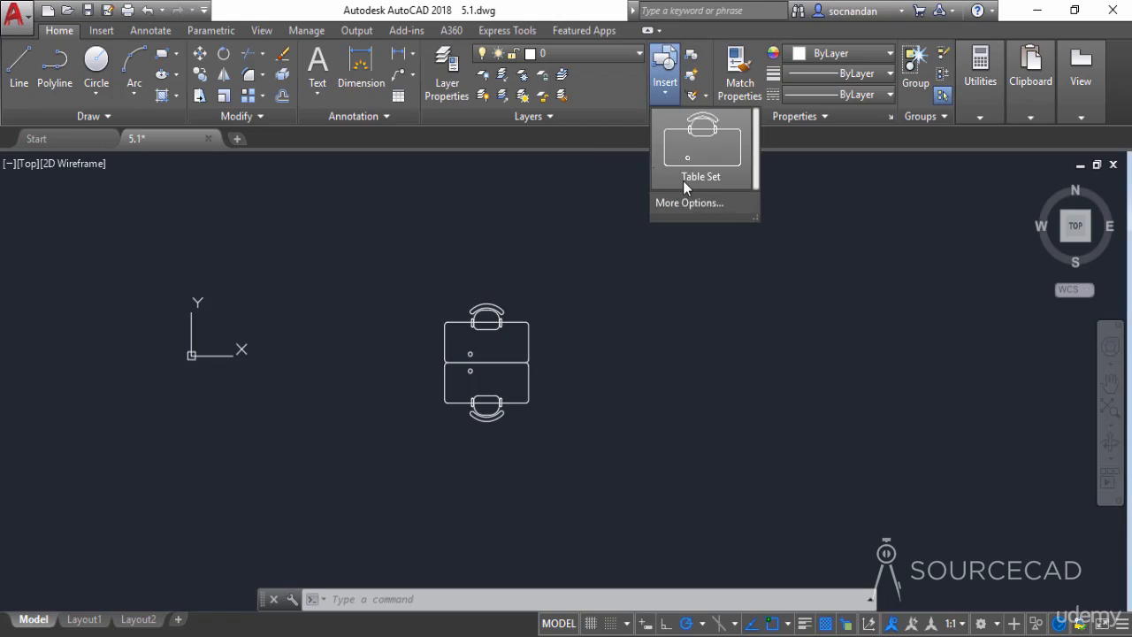
pyautogui.click(702, 146)
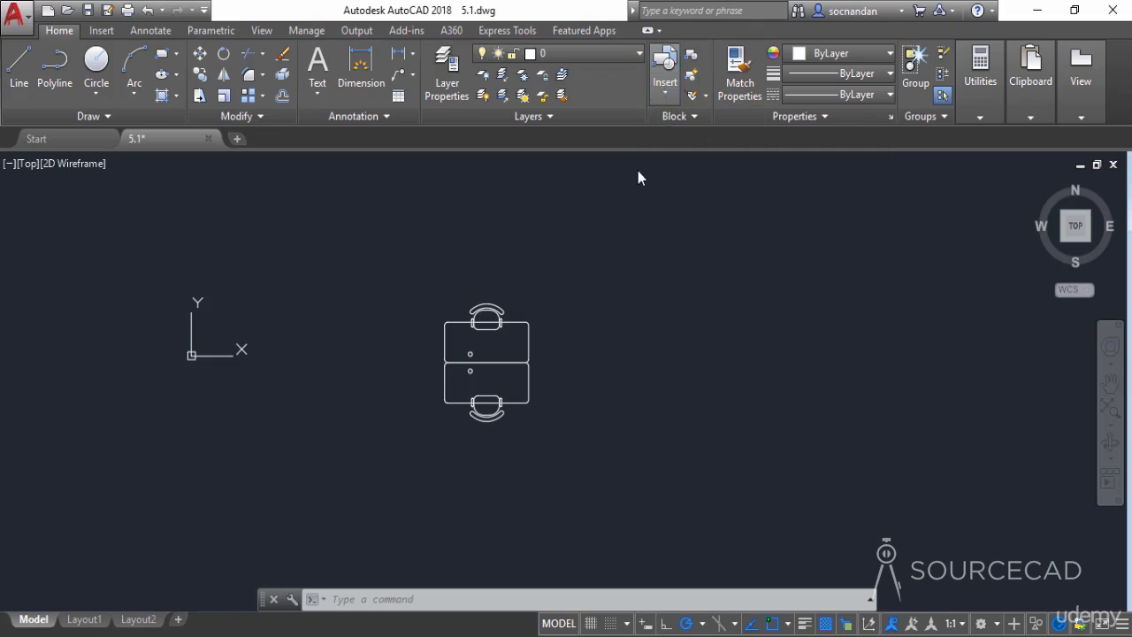
pyautogui.click(506, 319)
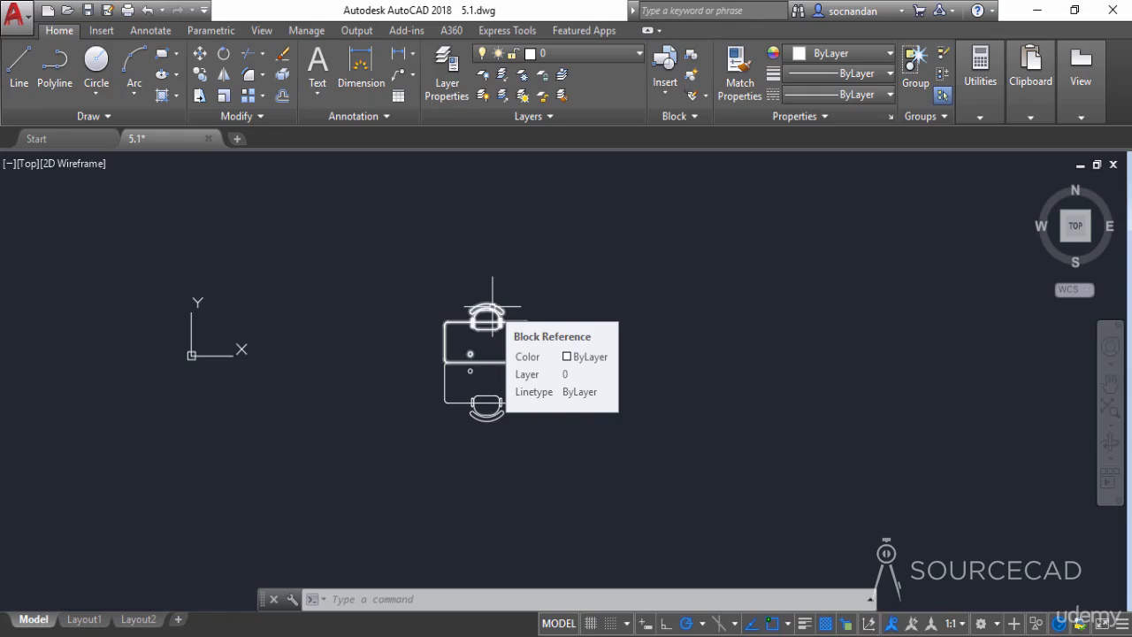
pyautogui.moveTo(555, 374); pyautogui.dragTo(534, 350, button='middle')
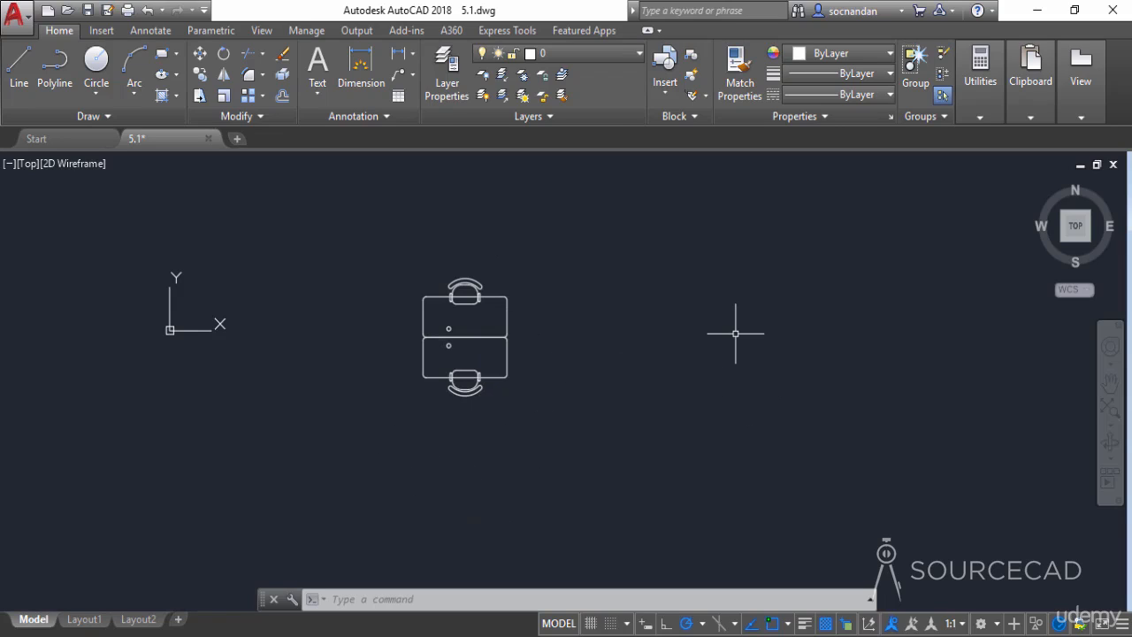
# - Start a block definition named "Array set" with its base point at the midpoint of the edge shared by the two tables
pyautogui.click(691, 55)
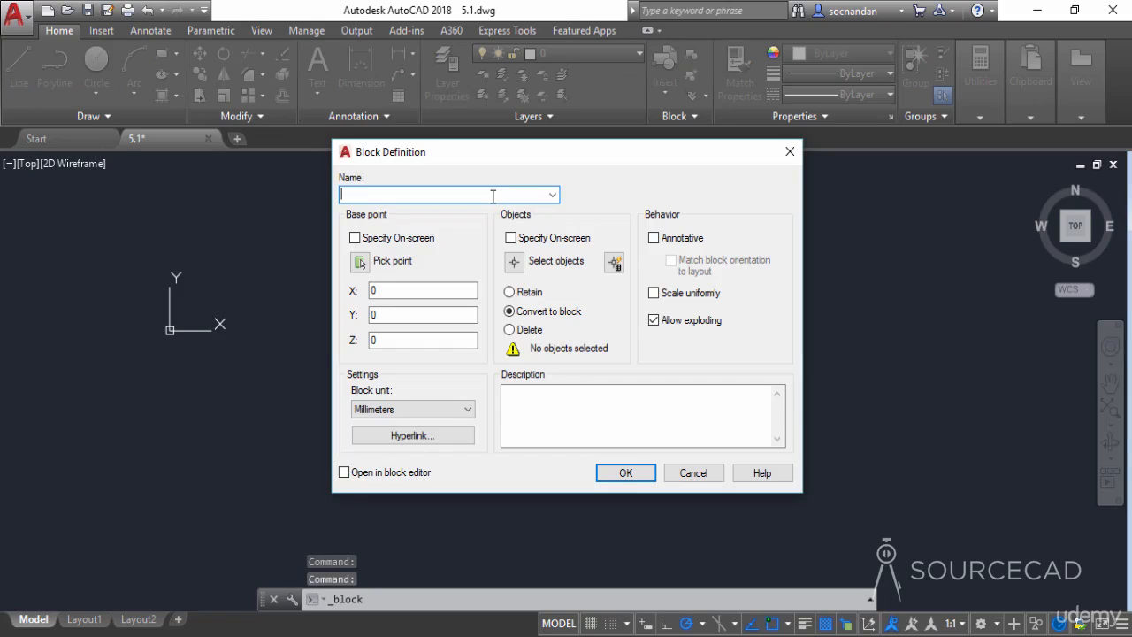
pyautogui.write('Array set')
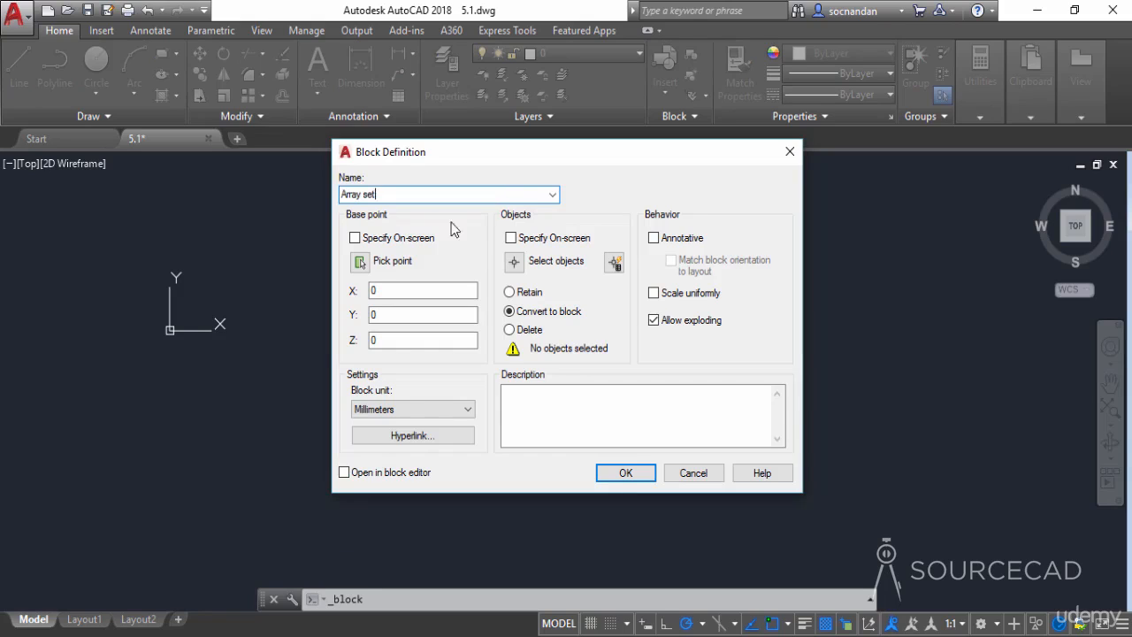
pyautogui.click(360, 262)
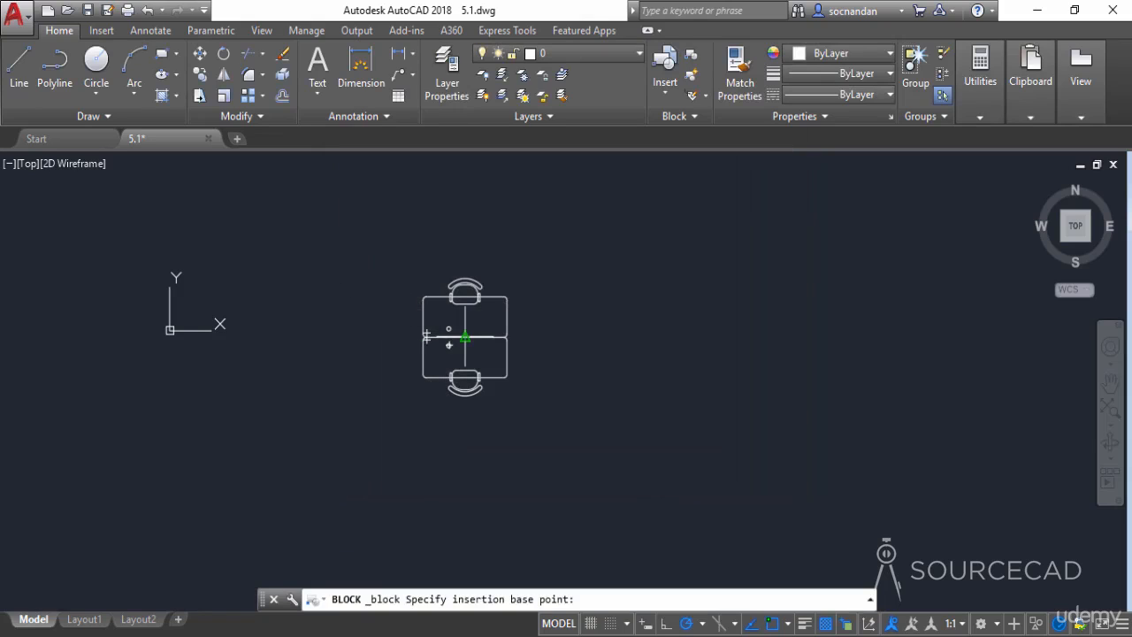
pyautogui.click(465, 337)
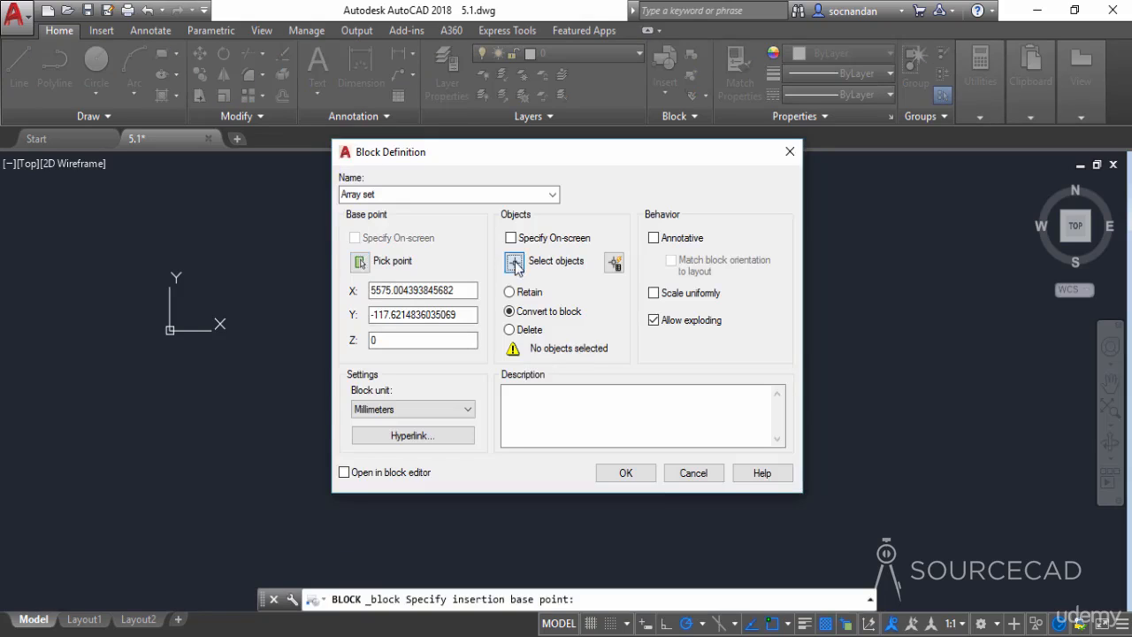
# - Include both table-and-chair sets in the block and create it so that it opens in the block editor
pyautogui.click(522, 259)
pyautogui.click(535, 417)
pyautogui.click(444, 269)
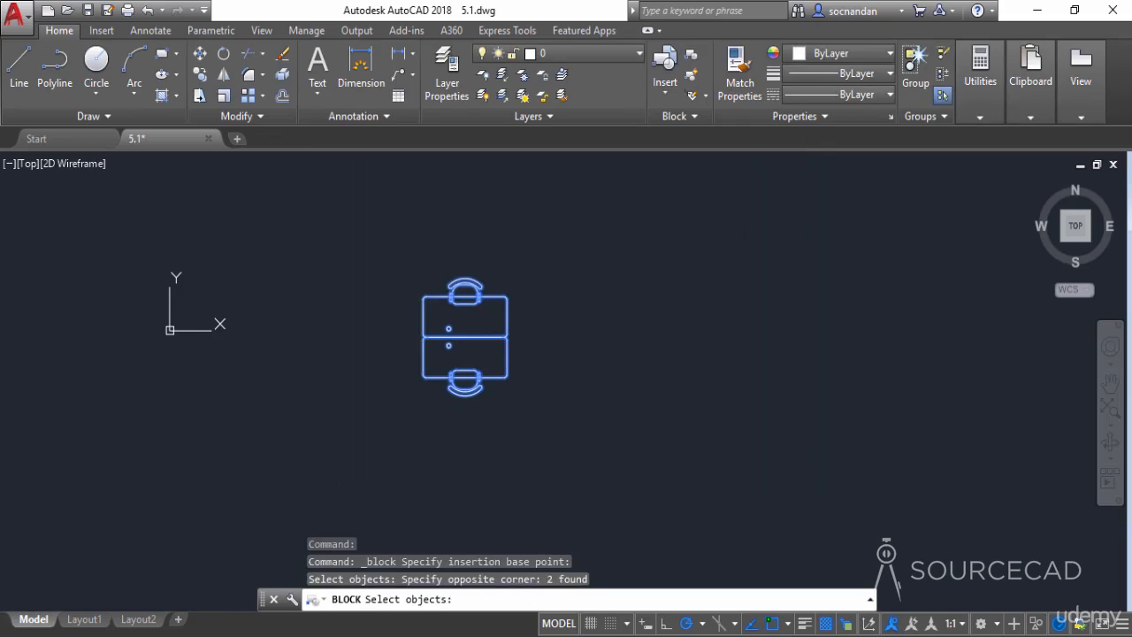
pyautogui.press('Return')
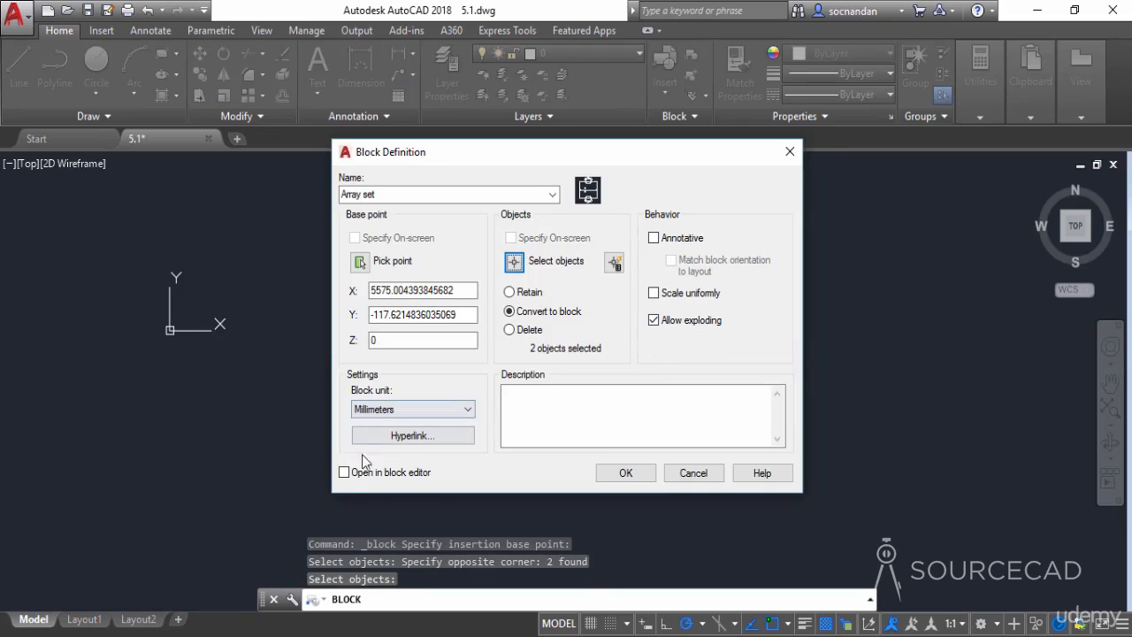
pyautogui.click(345, 473)
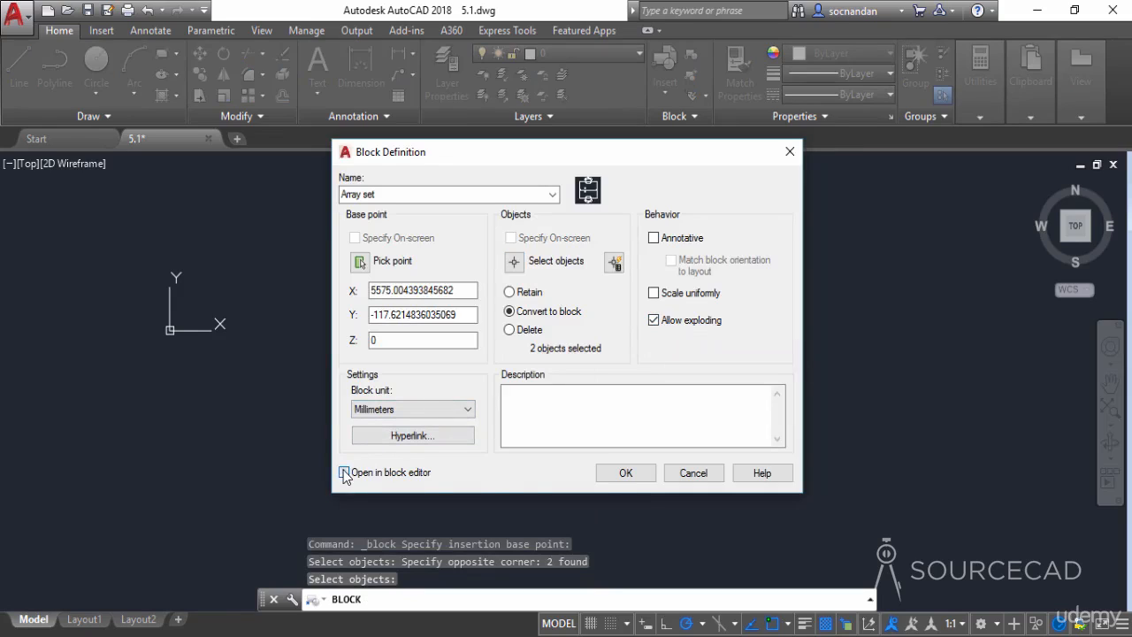
pyautogui.click(626, 473)
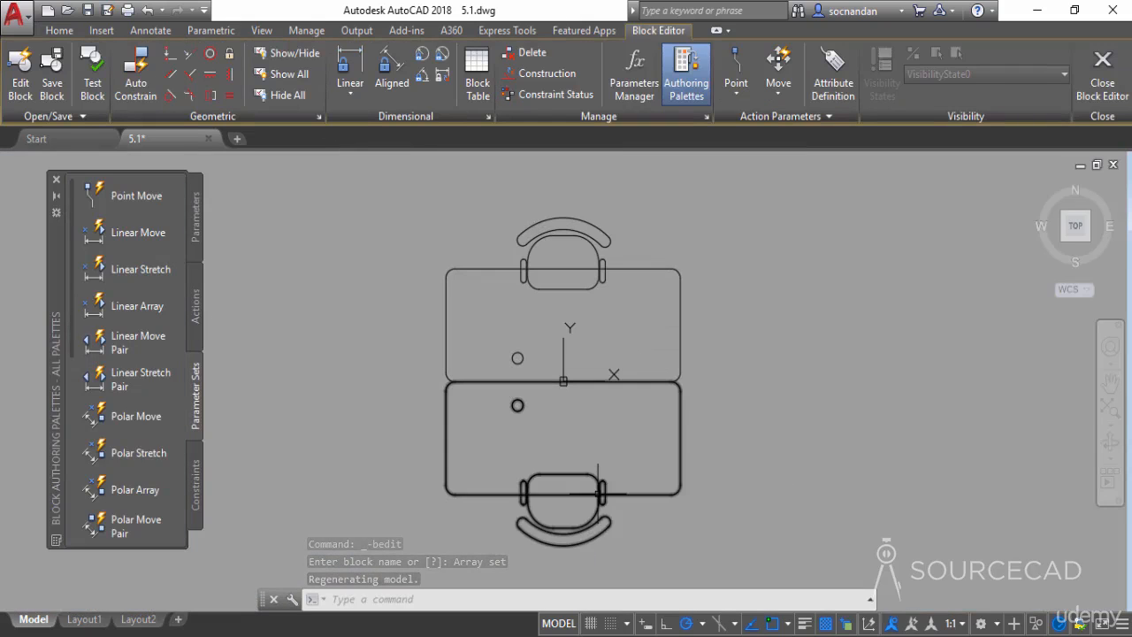
pyautogui.scroll(-4, 639, 419)
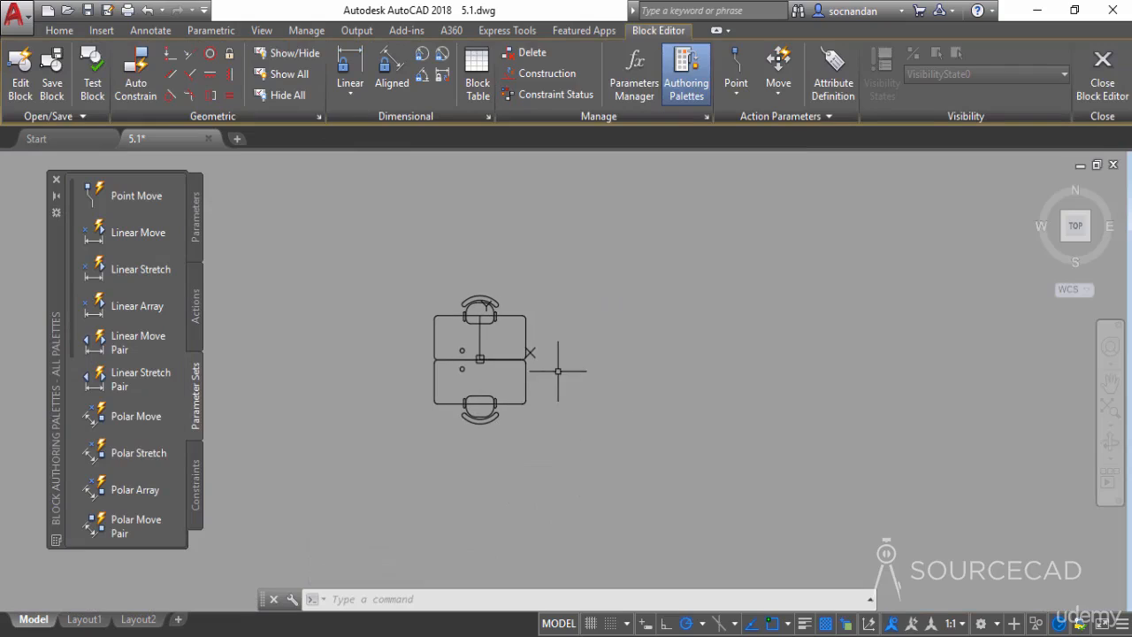
pyautogui.click(196, 211)
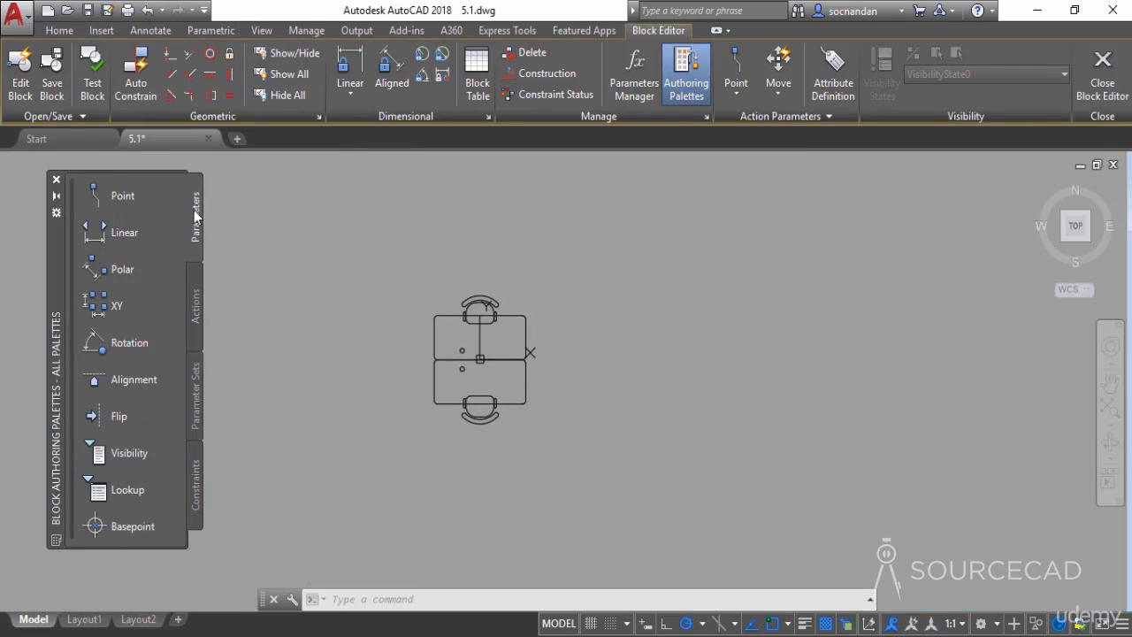
pyautogui.click(117, 306)
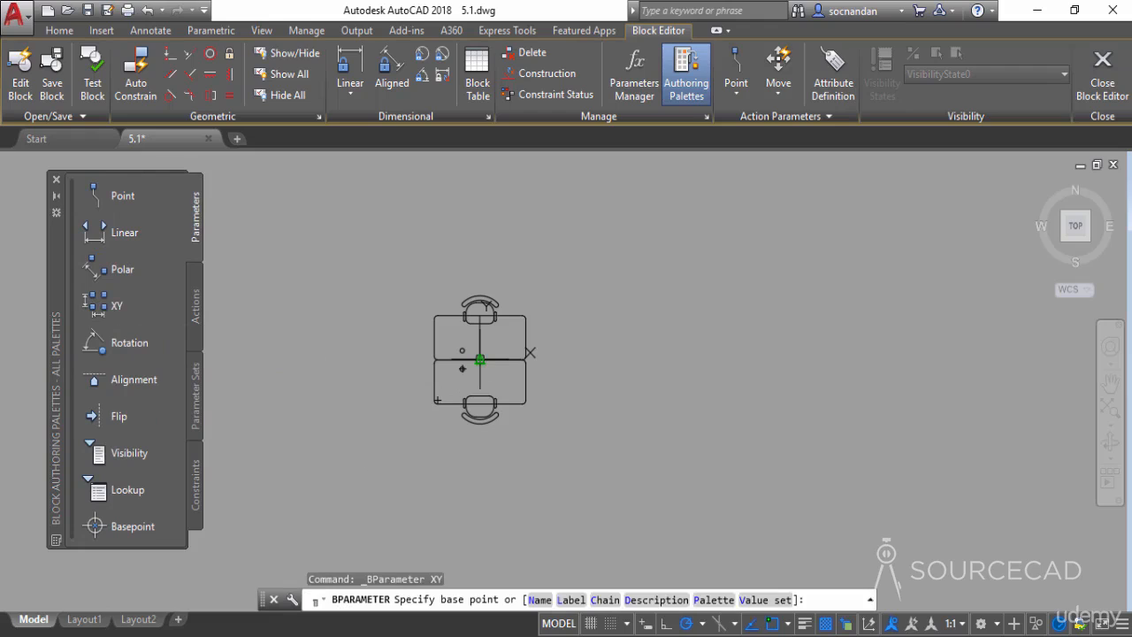
pyautogui.click(479, 359)
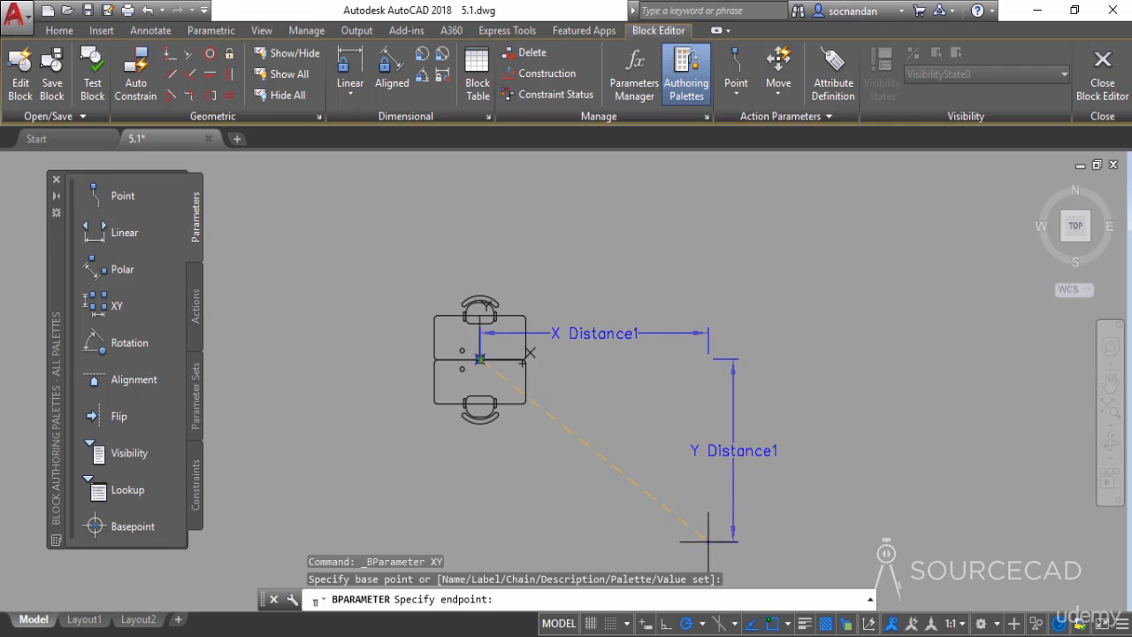
pyautogui.moveTo(707, 541); pyautogui.dragTo(651, 480, button='middle')
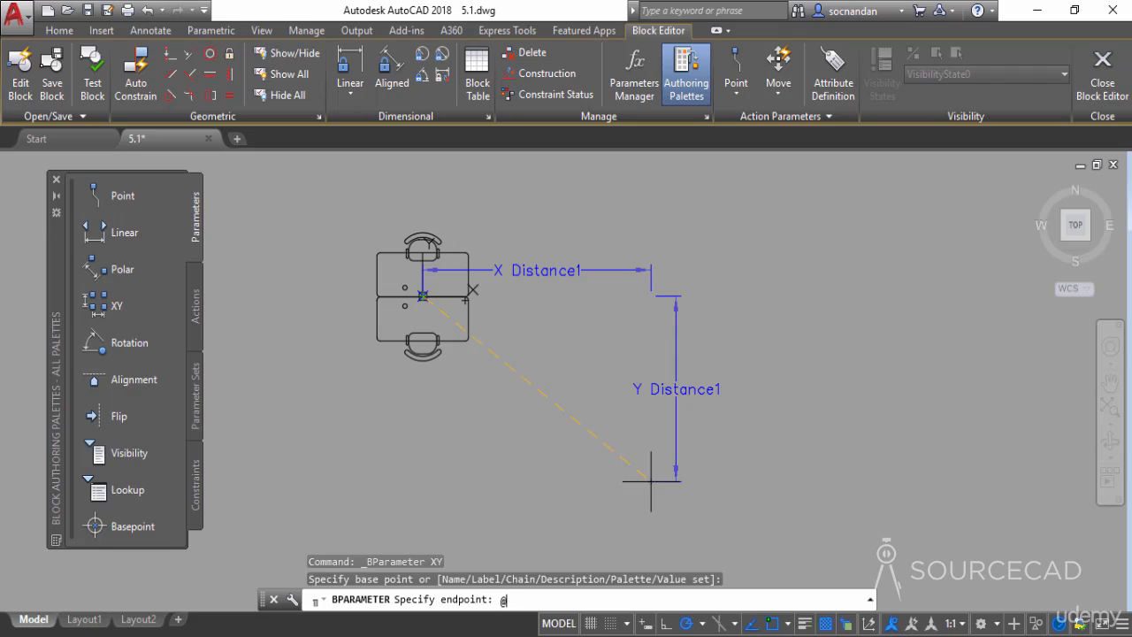
pyautogui.write('2000')
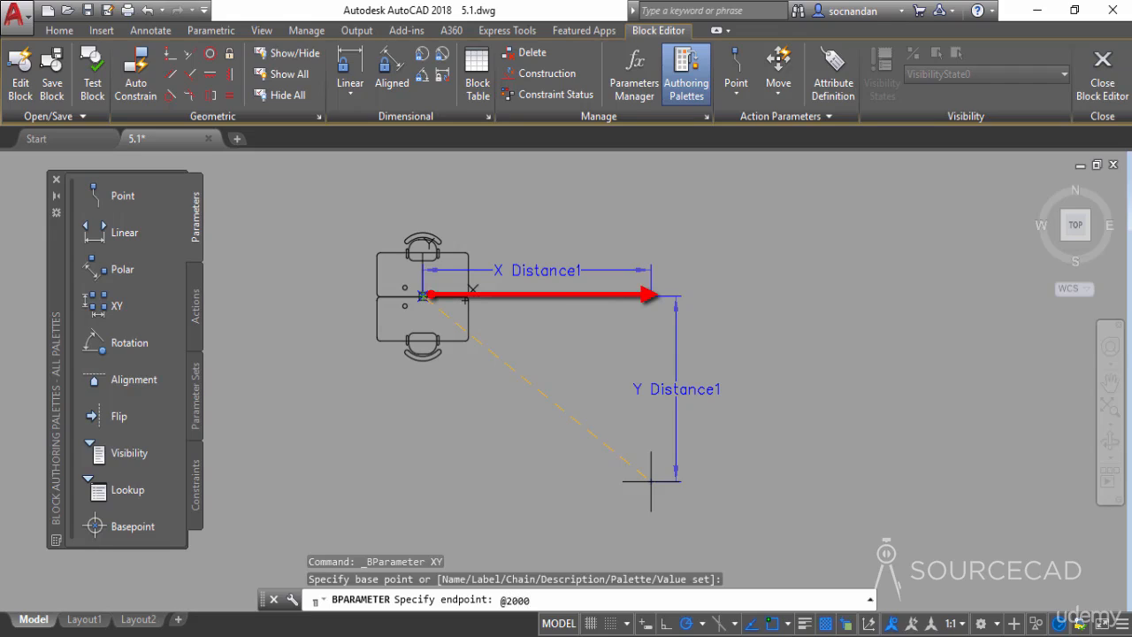
pyautogui.write(',-2300')
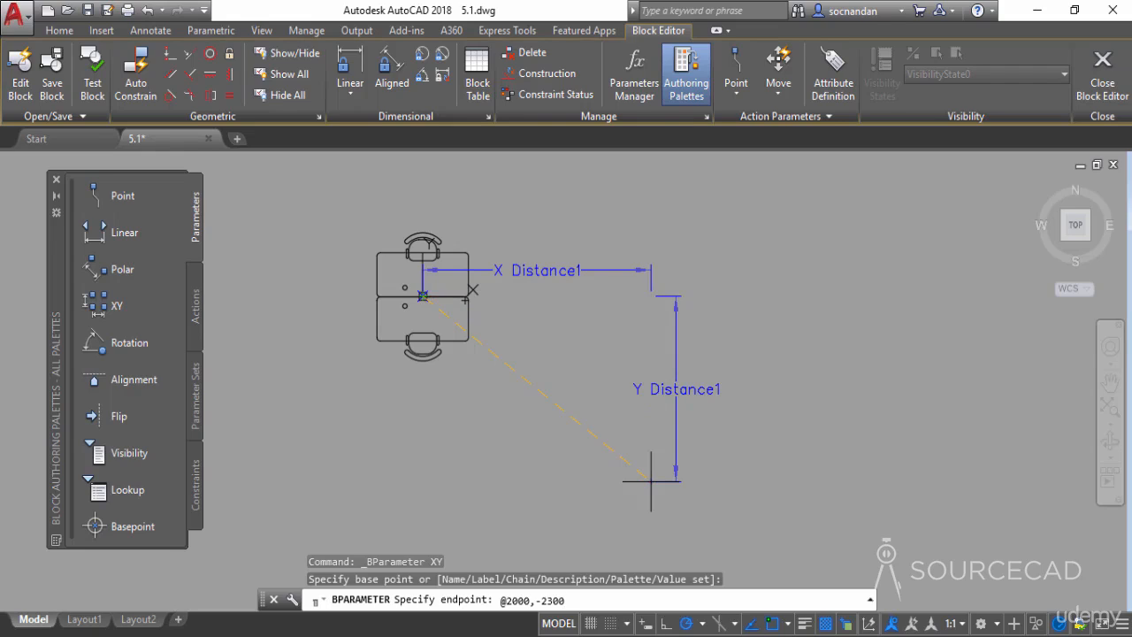
pyautogui.press('Return')
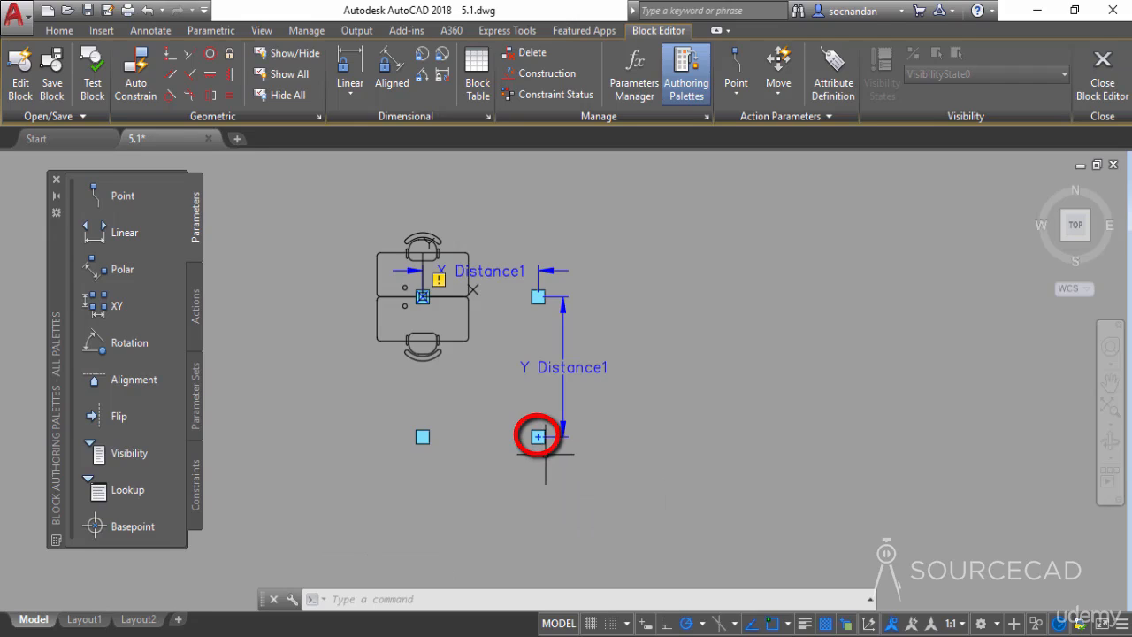
# - Assign an Array action to the XY parameter for both table sets and the parameter, with 2300 between rows and 2000 between columns
pyautogui.click(198, 301)
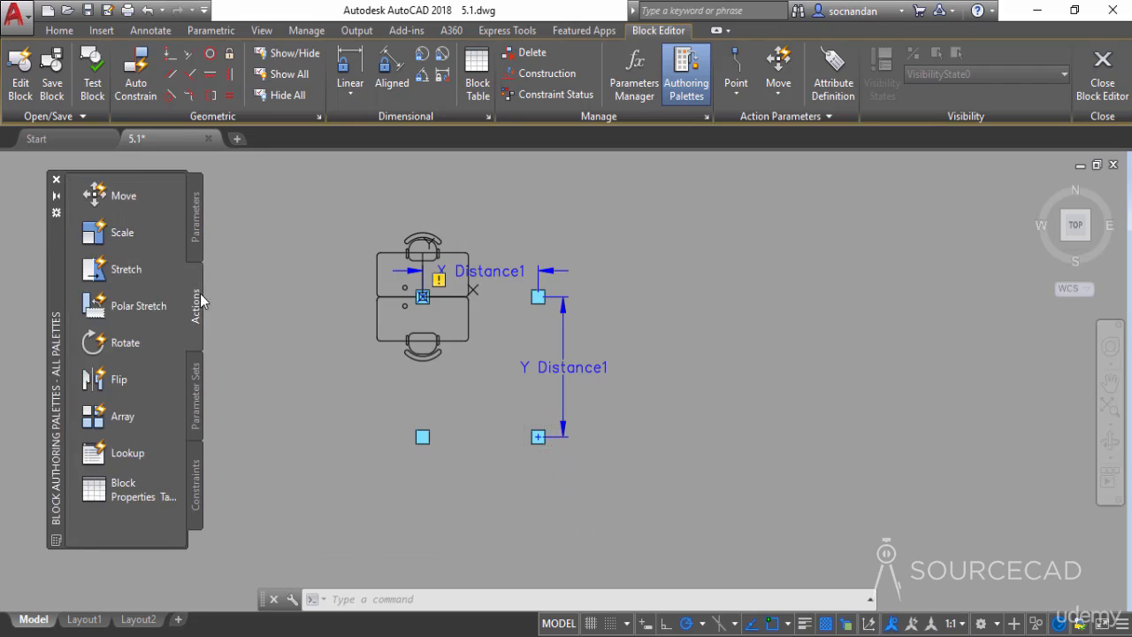
pyautogui.click(108, 421)
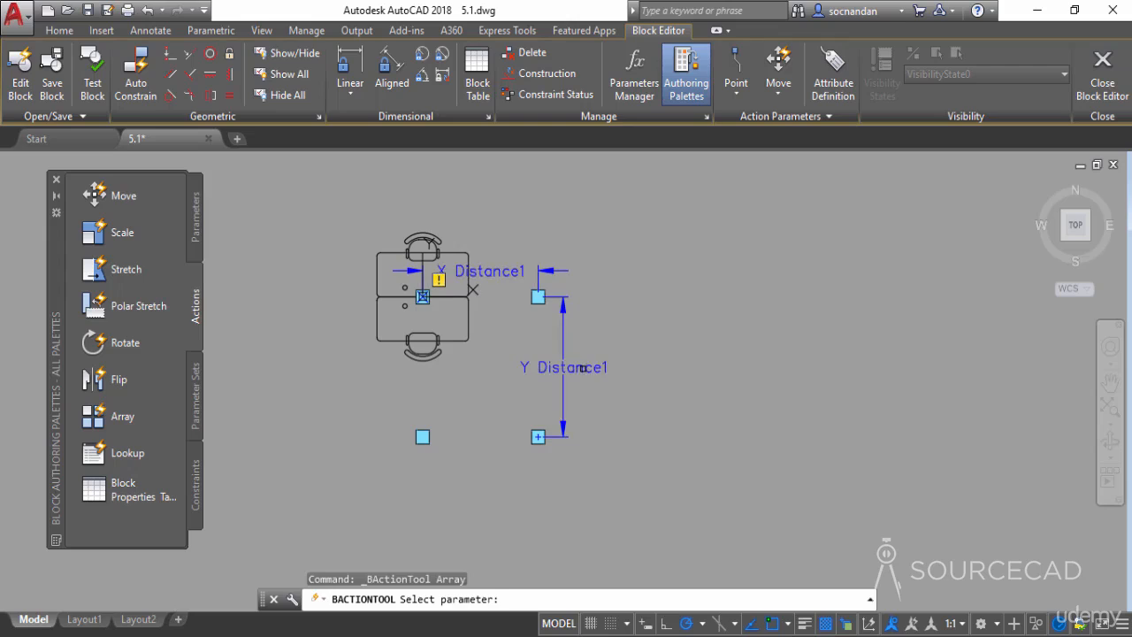
pyautogui.click(581, 373)
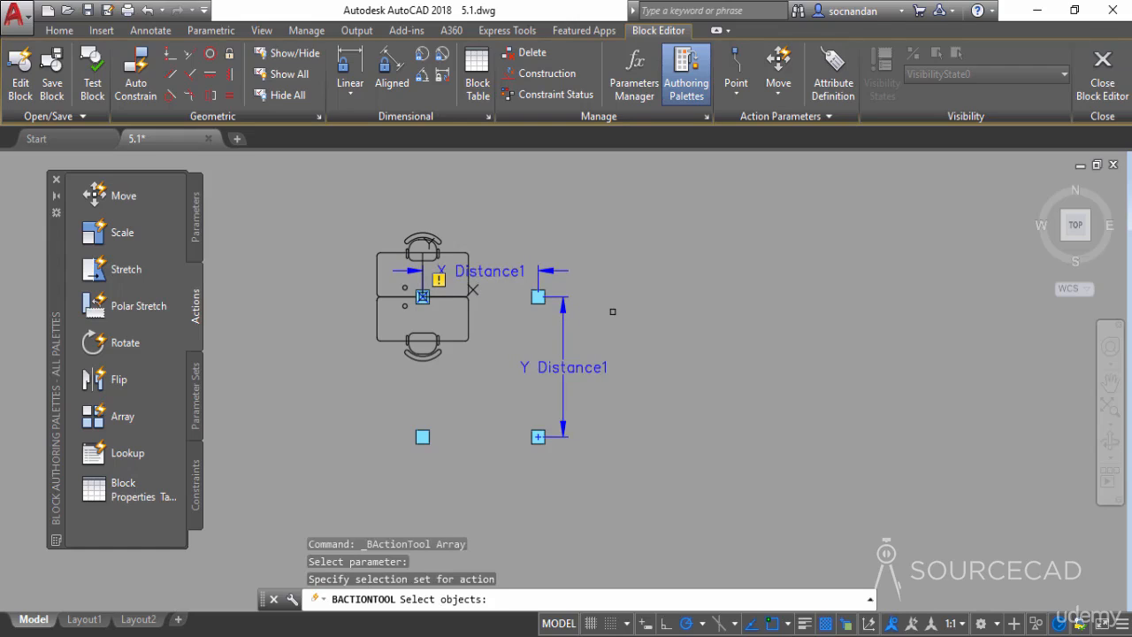
pyautogui.click(469, 257)
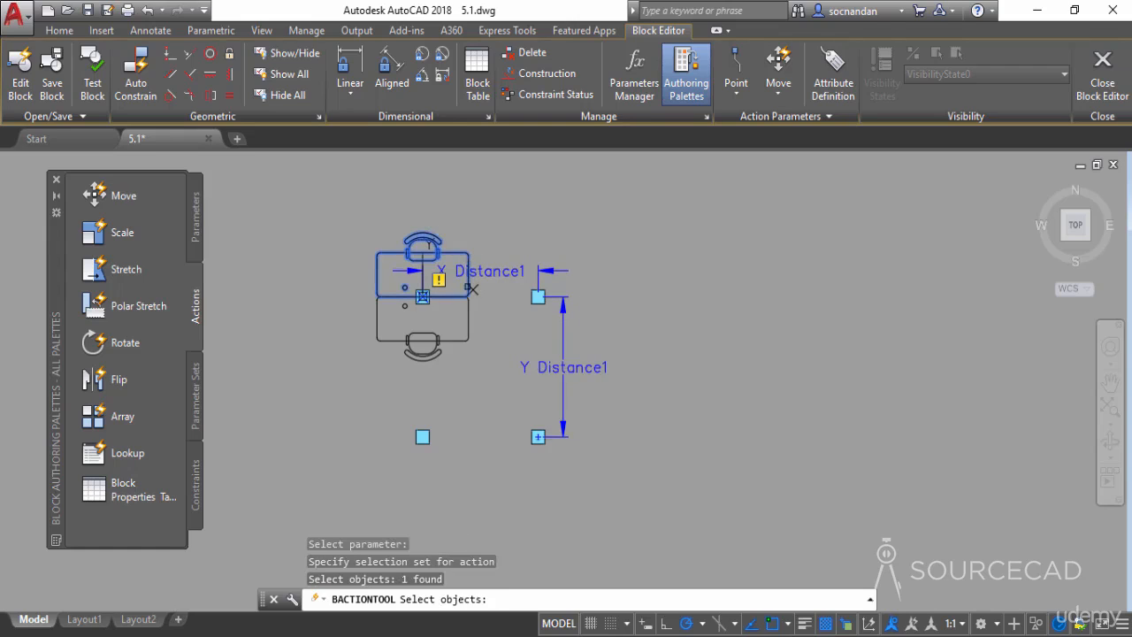
pyautogui.click(470, 309)
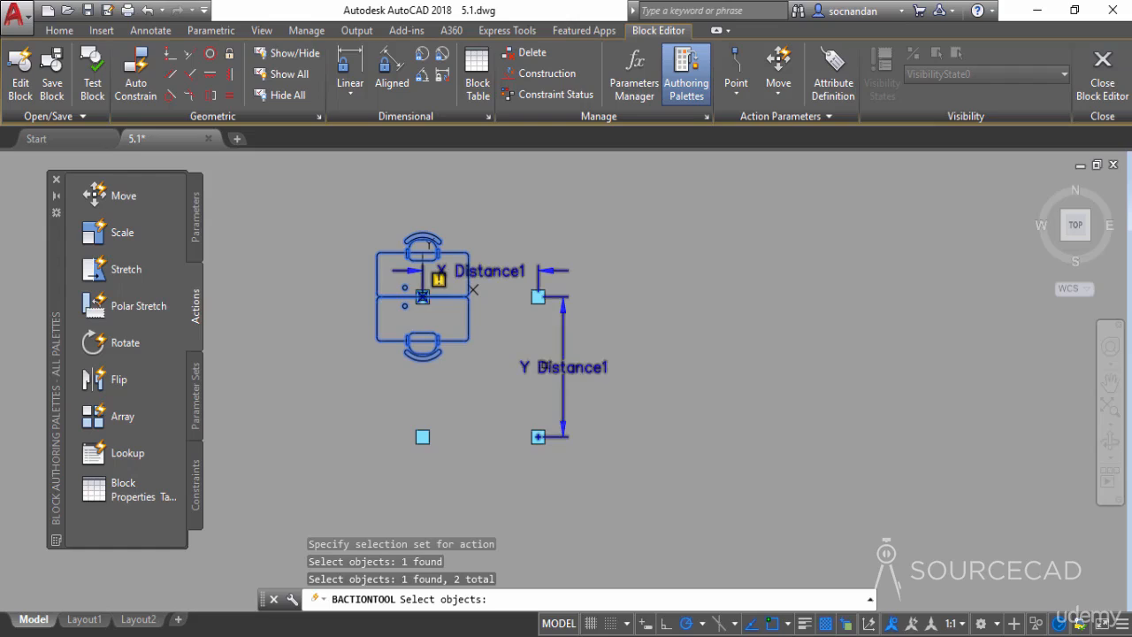
pyautogui.click(548, 366)
pyautogui.press('Return')
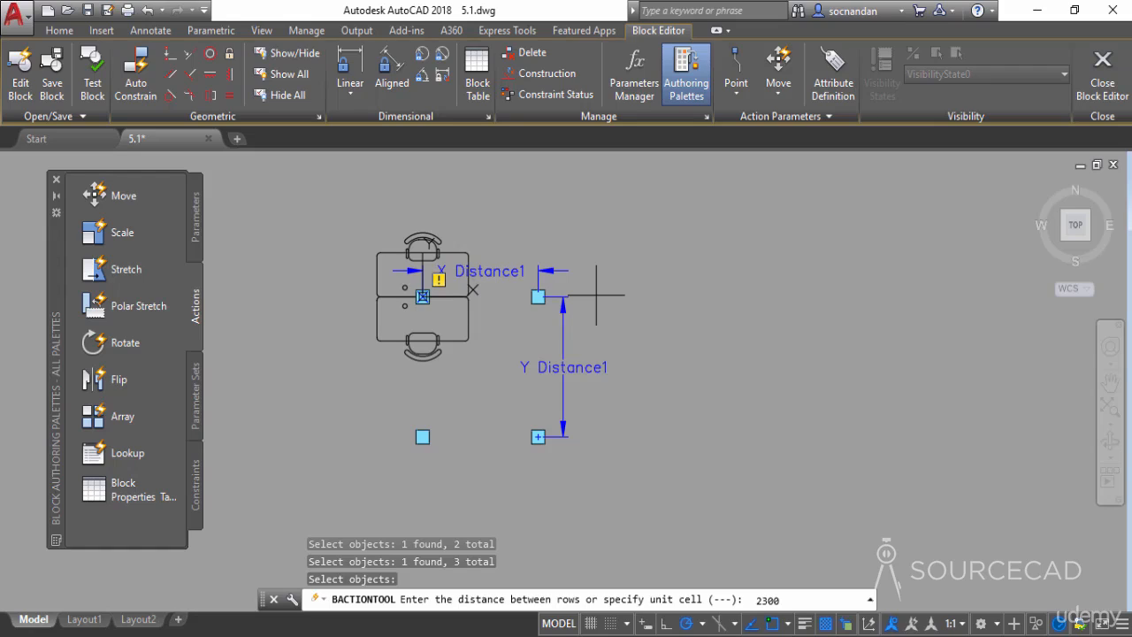
pyautogui.press('Return')
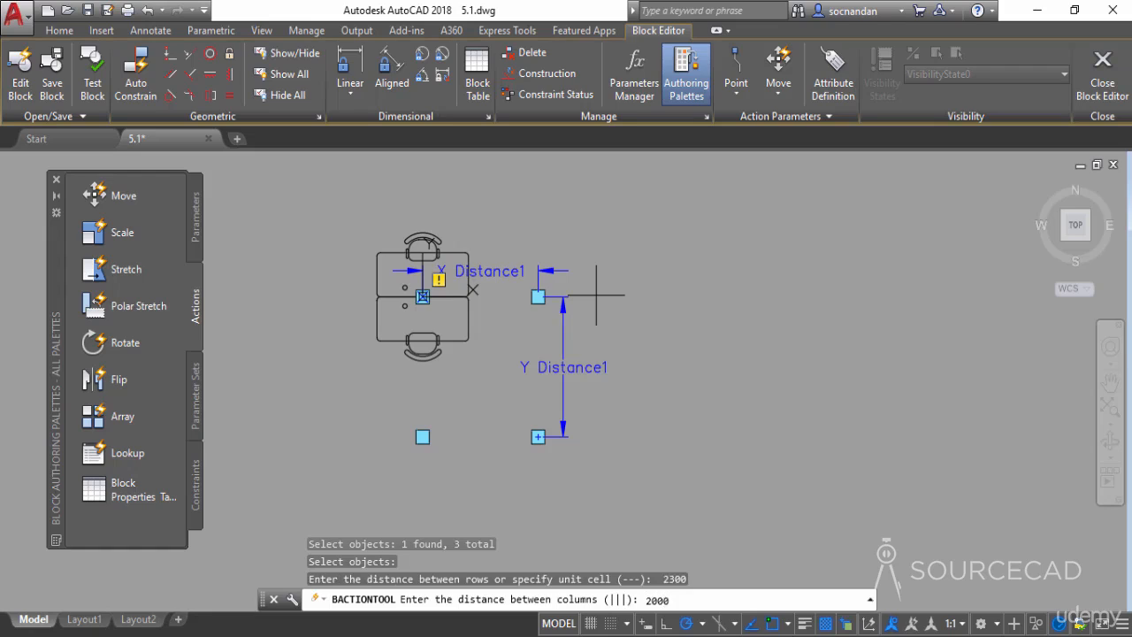
pyautogui.press('Return')
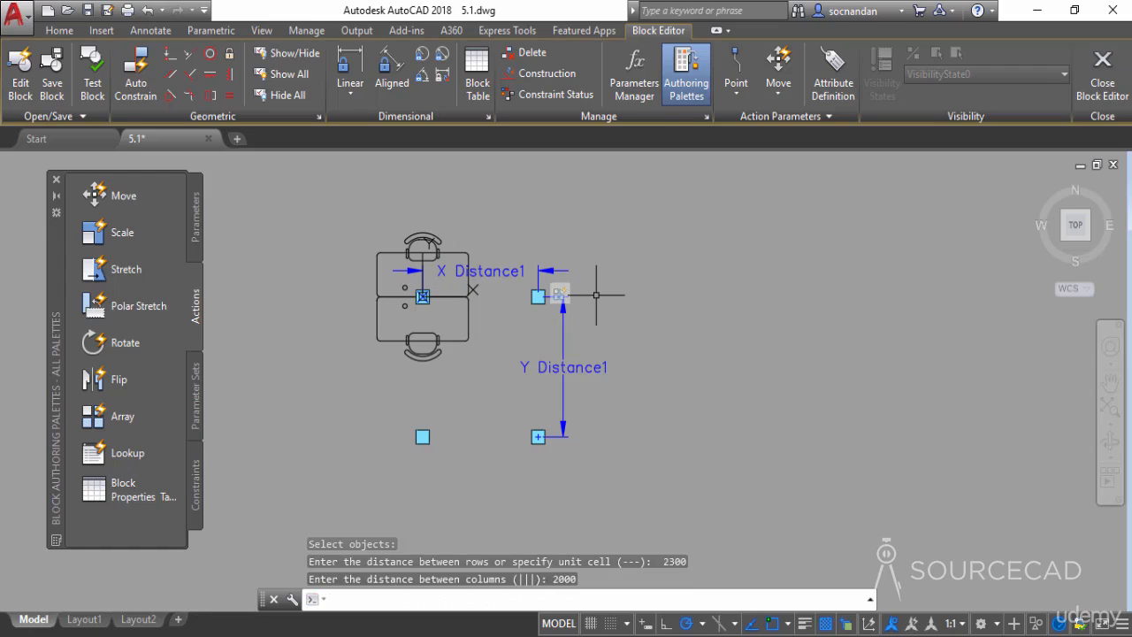
# - Test the block in a test window by stretching its upper-right grip horizontally to the right until it forms six columns
pyautogui.click(92, 75)
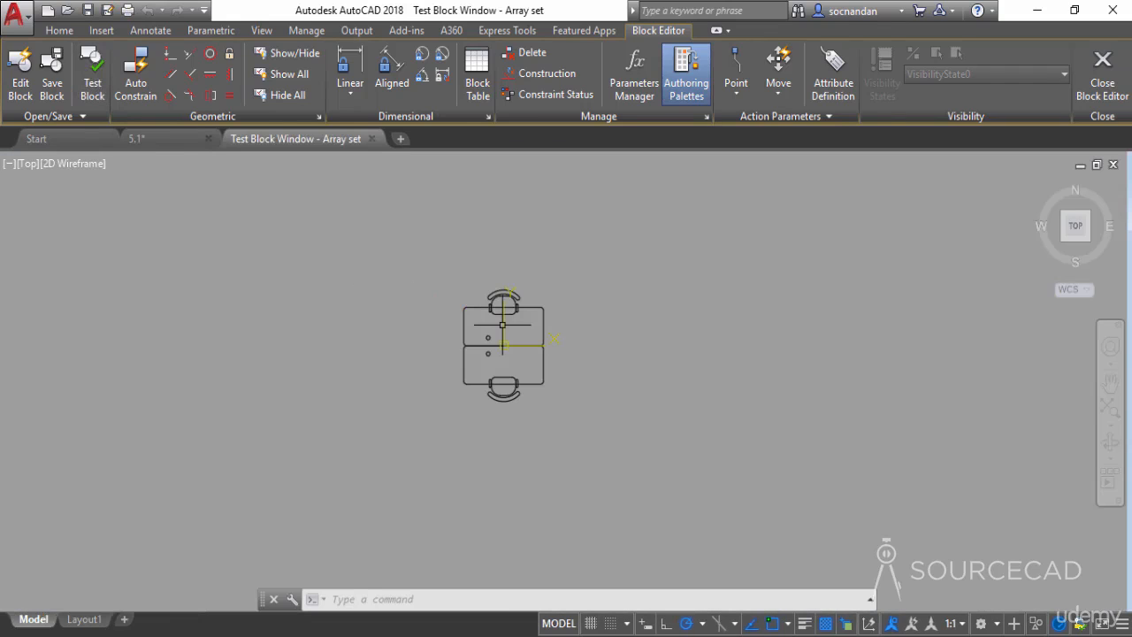
pyautogui.click(544, 324)
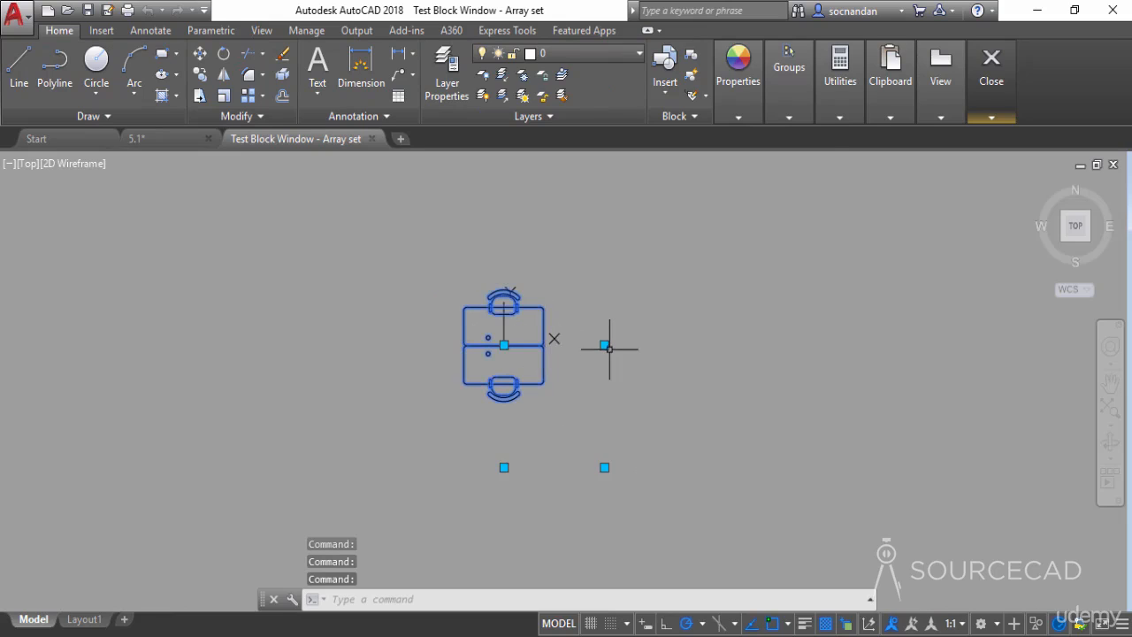
pyautogui.scroll(-2, 637, 459)
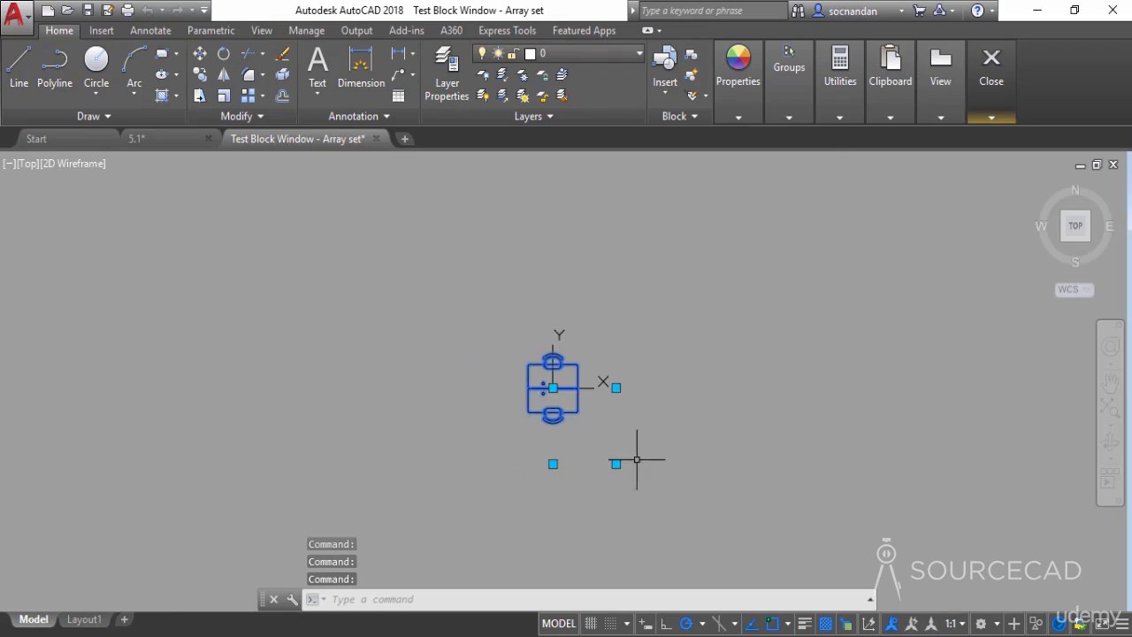
pyautogui.moveTo(637, 459)
pyautogui.mouseDown(button='middle')
pyautogui.moveTo(614, 425)
pyautogui.moveTo(487, 387)
pyautogui.mouseUp(button='middle')
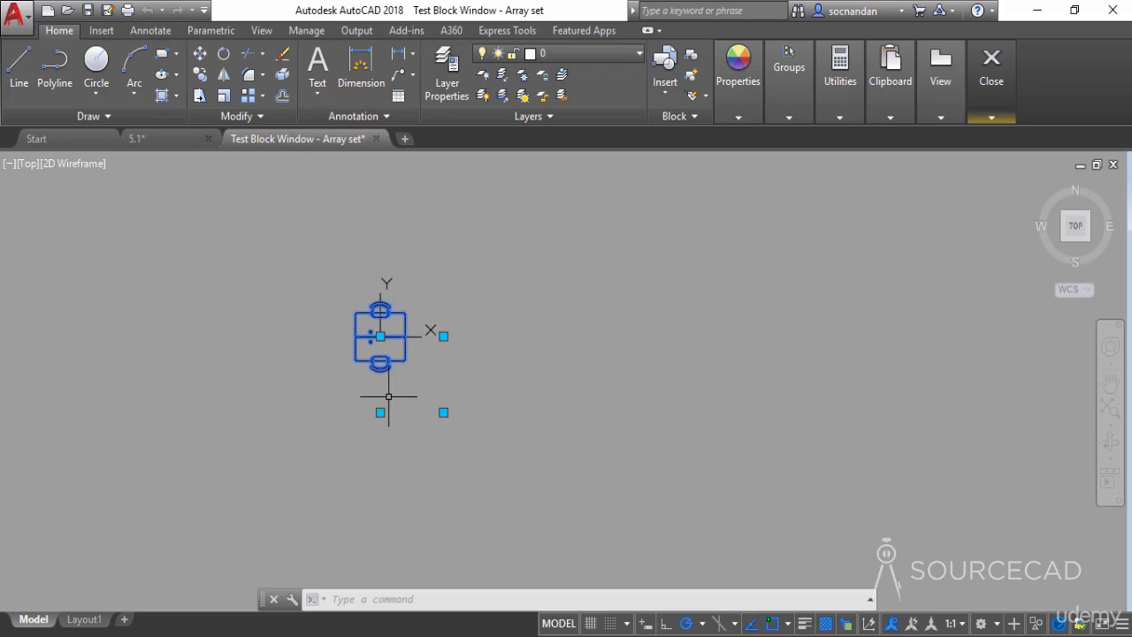
pyautogui.click(443, 336)
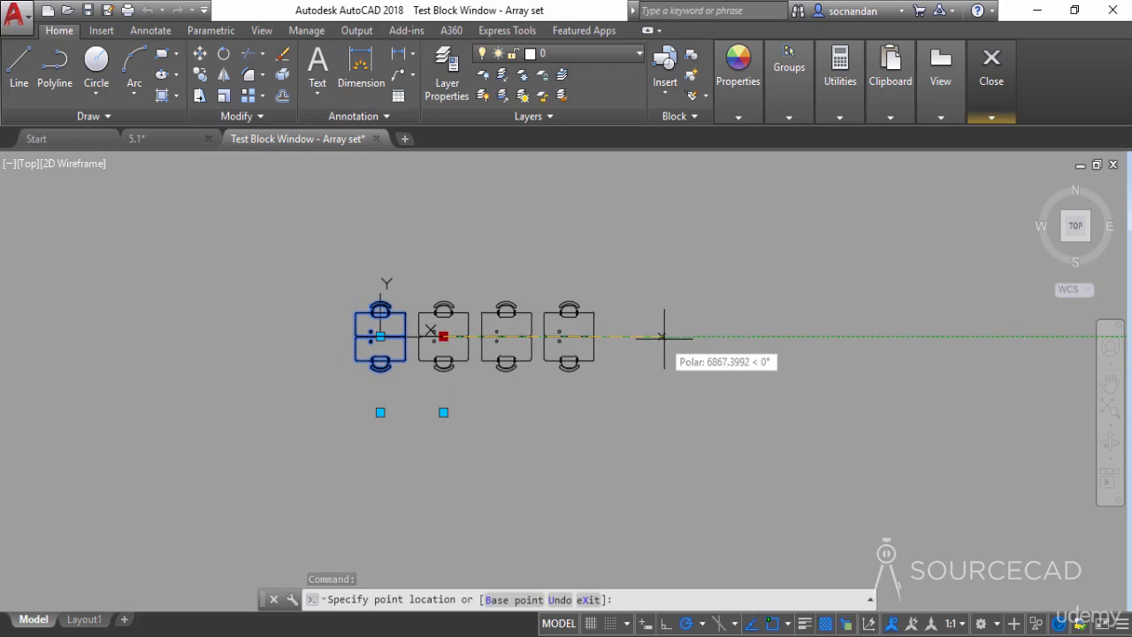
pyautogui.click(762, 336)
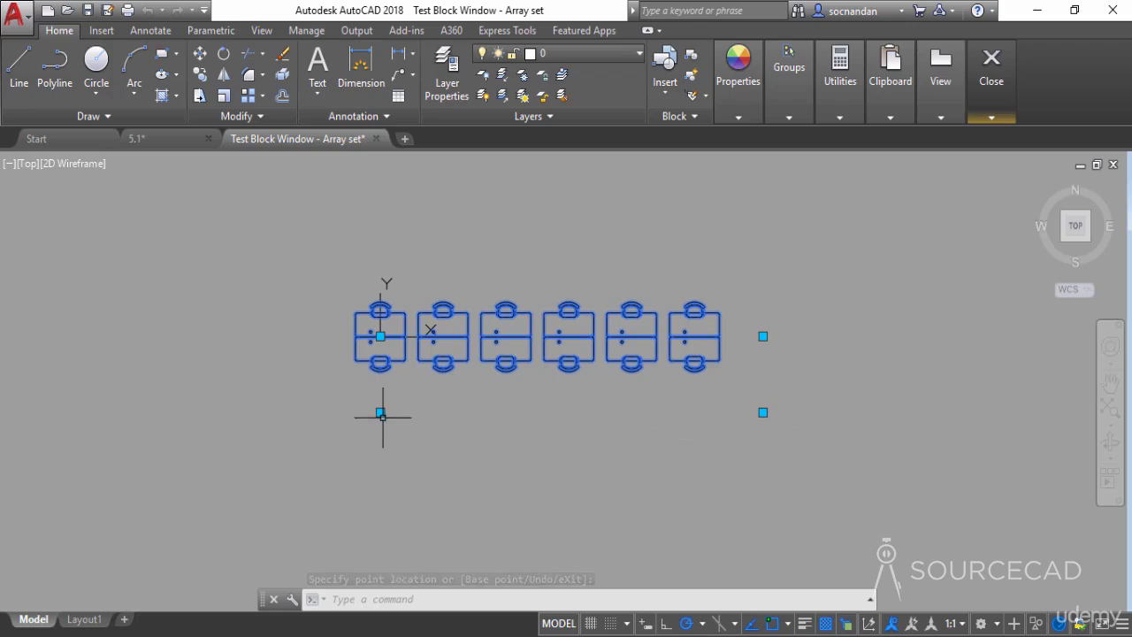
# - Test the block's rows by stretching its lower-left grip straight down until it forms four rows
pyautogui.click(380, 412)
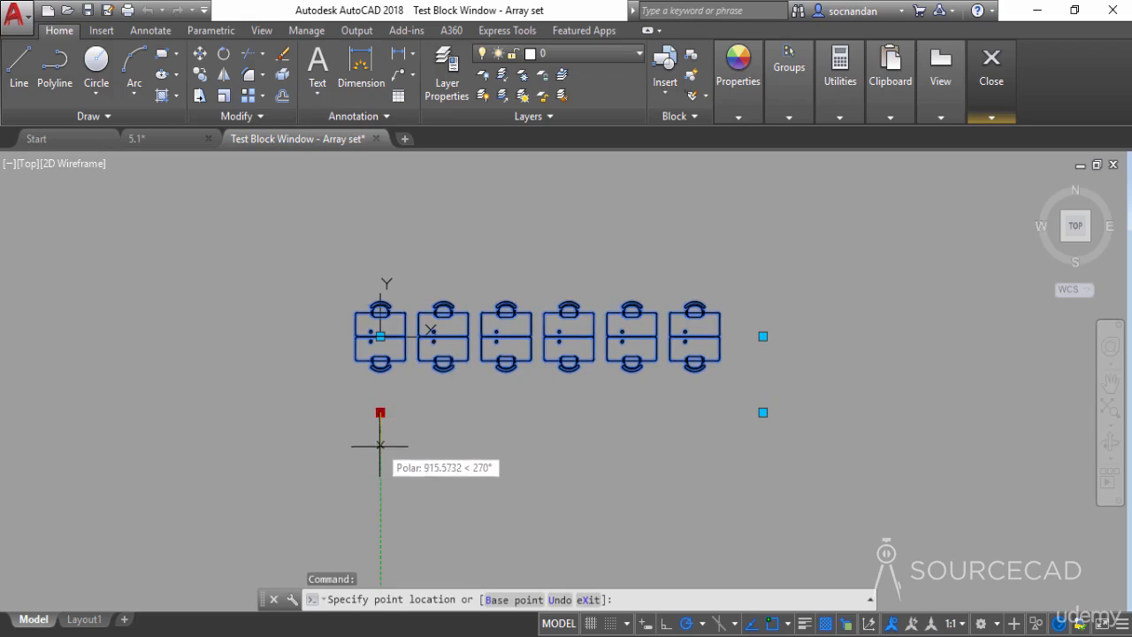
pyautogui.scroll(-2, 380, 498)
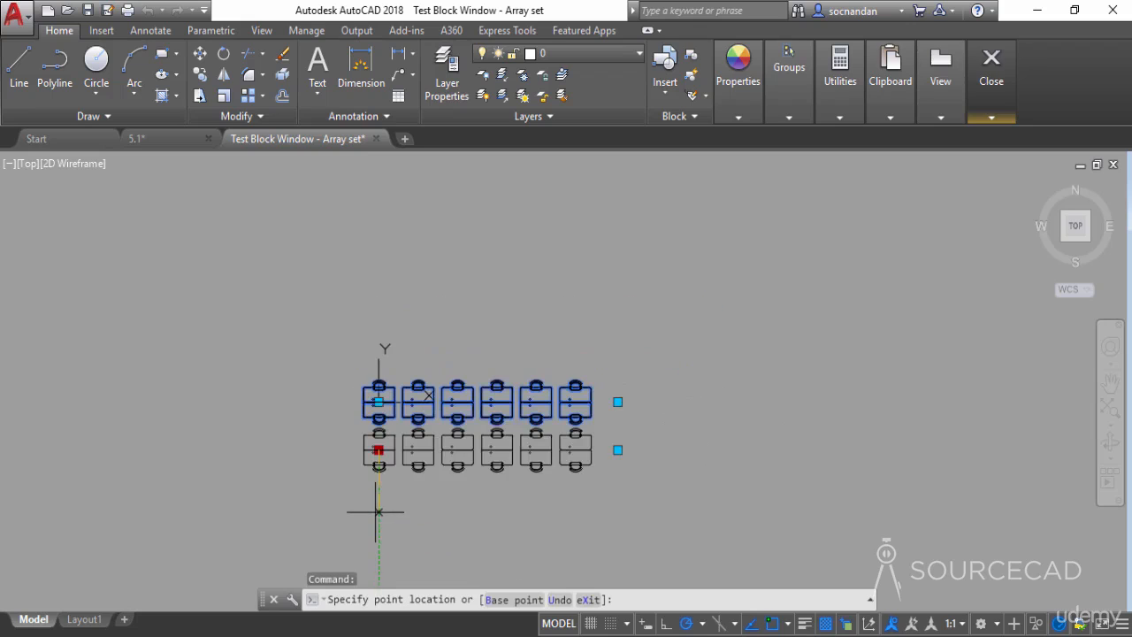
pyautogui.moveTo(374, 501); pyautogui.dragTo(382, 430, button='middle')
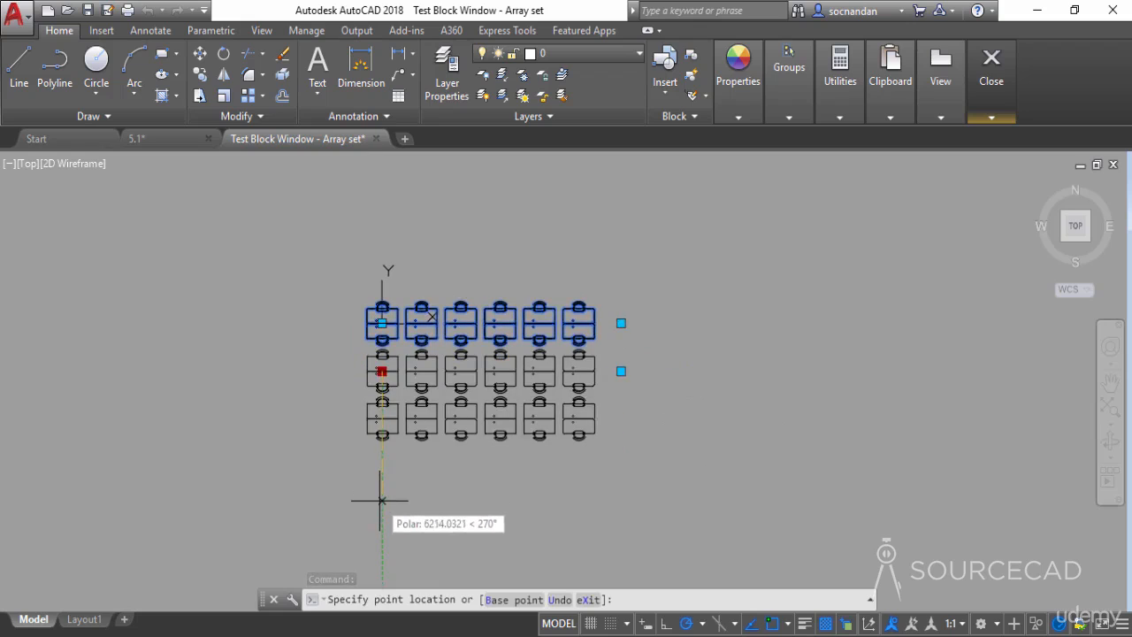
pyautogui.click(381, 529)
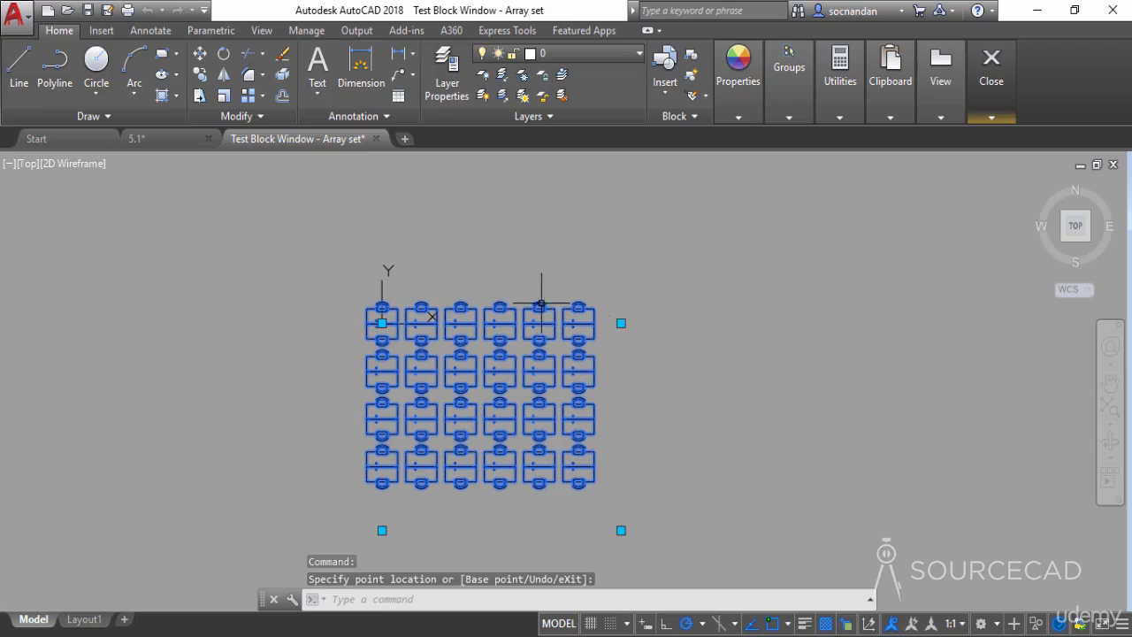
# - Undo both grip stretches and stretch the block's lower-right grip diagonally until it forms three rows and six columns
pyautogui.hotkey('ctrl', 'z')
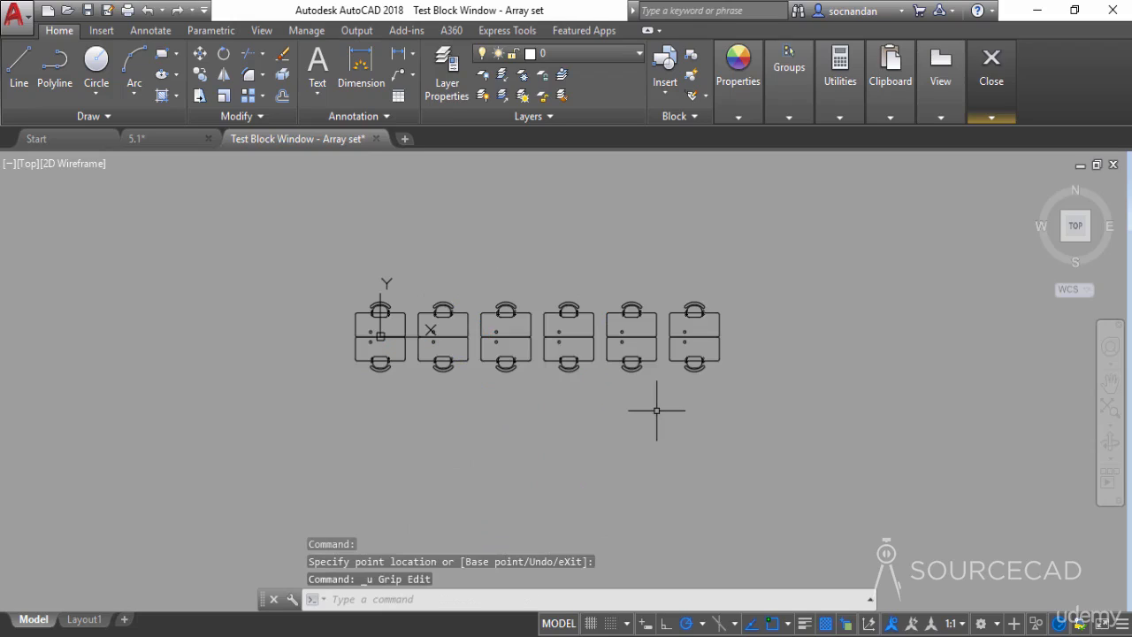
pyautogui.hotkey('ctrl', 'z')
pyautogui.click(406, 329)
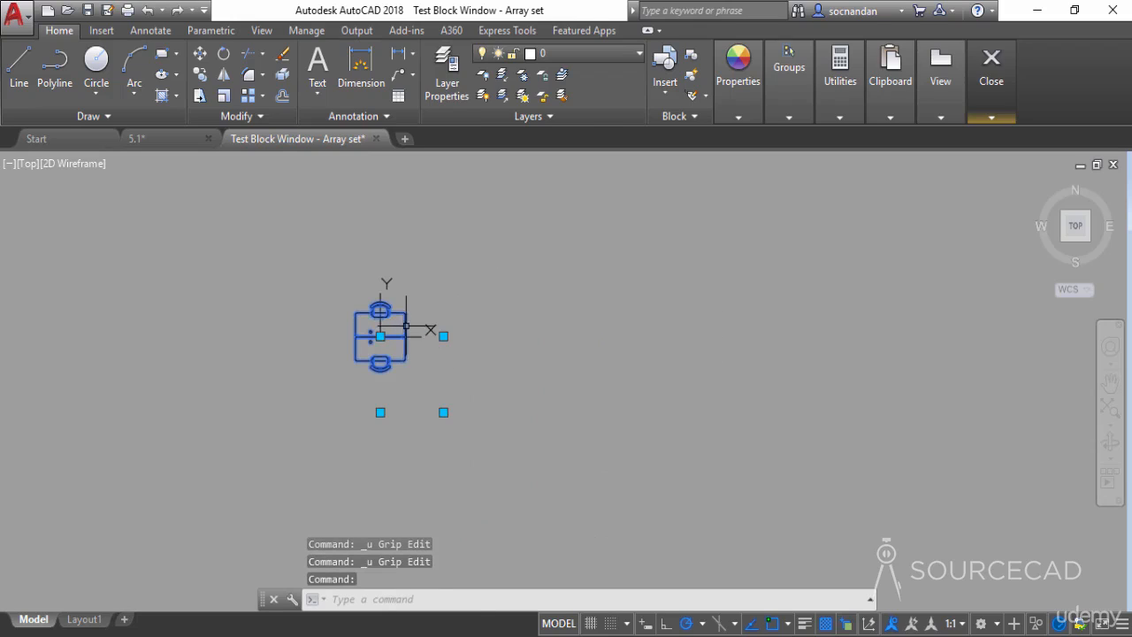
pyautogui.click(443, 412)
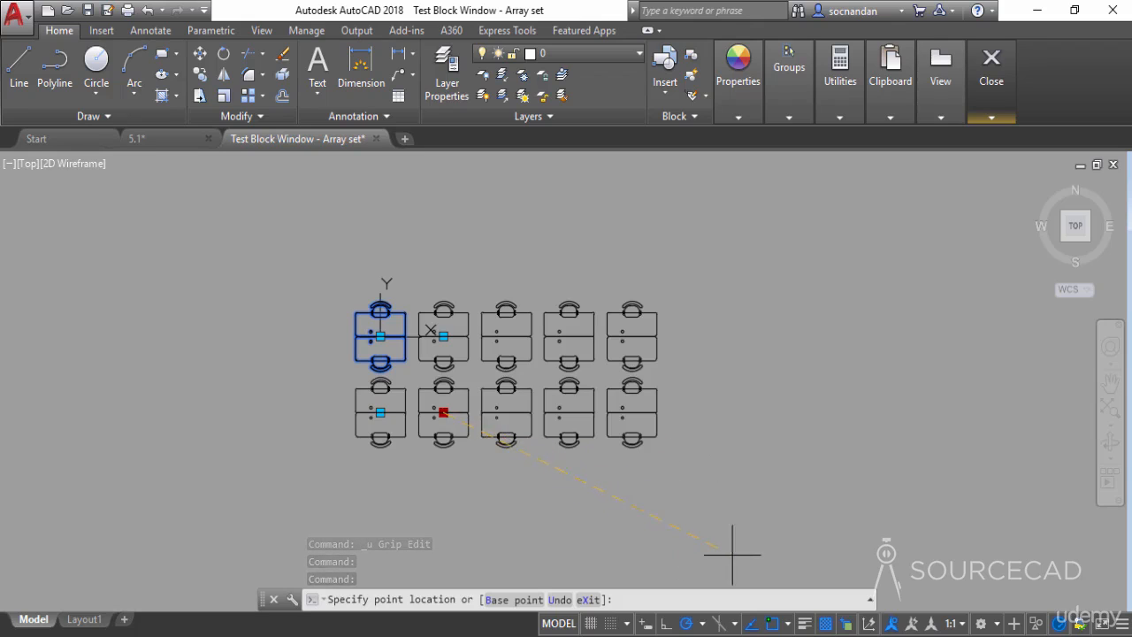
pyautogui.click(758, 568)
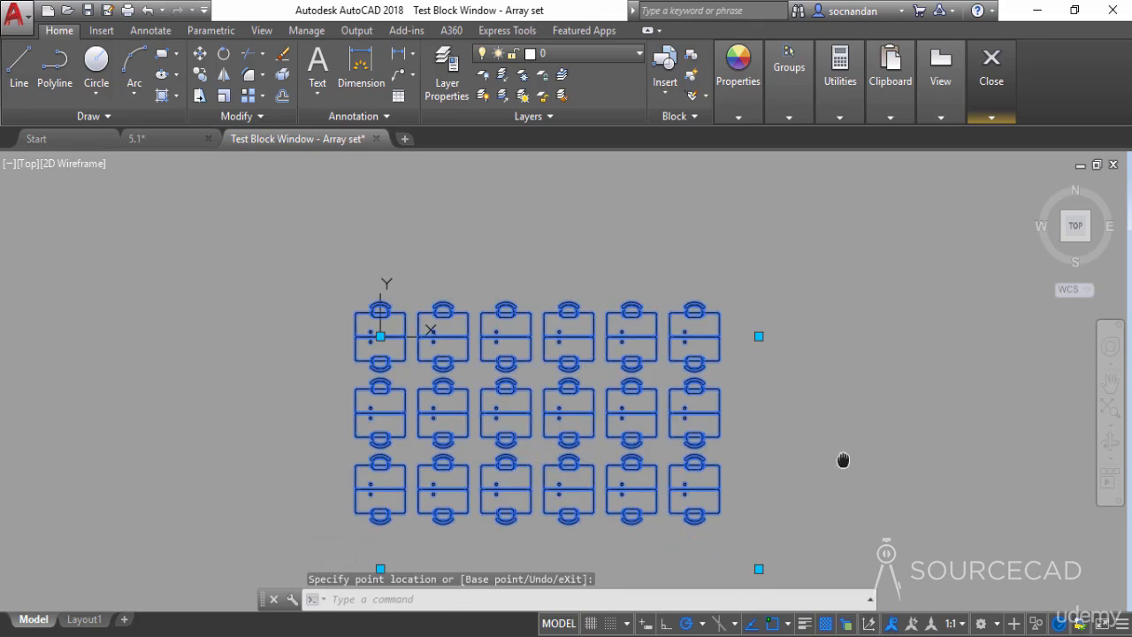
pyautogui.moveTo(843, 460); pyautogui.dragTo(829, 417, button='middle')
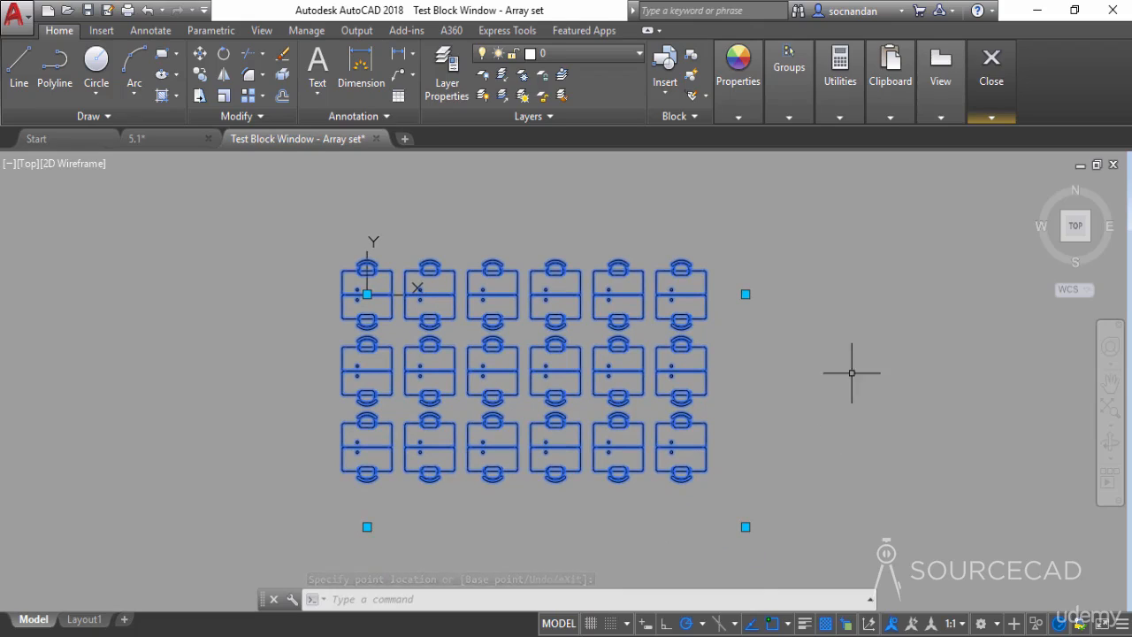
# - Close the test block window, save the block definition and close the block editor
pyautogui.click(991, 118)
pyautogui.click(992, 168)
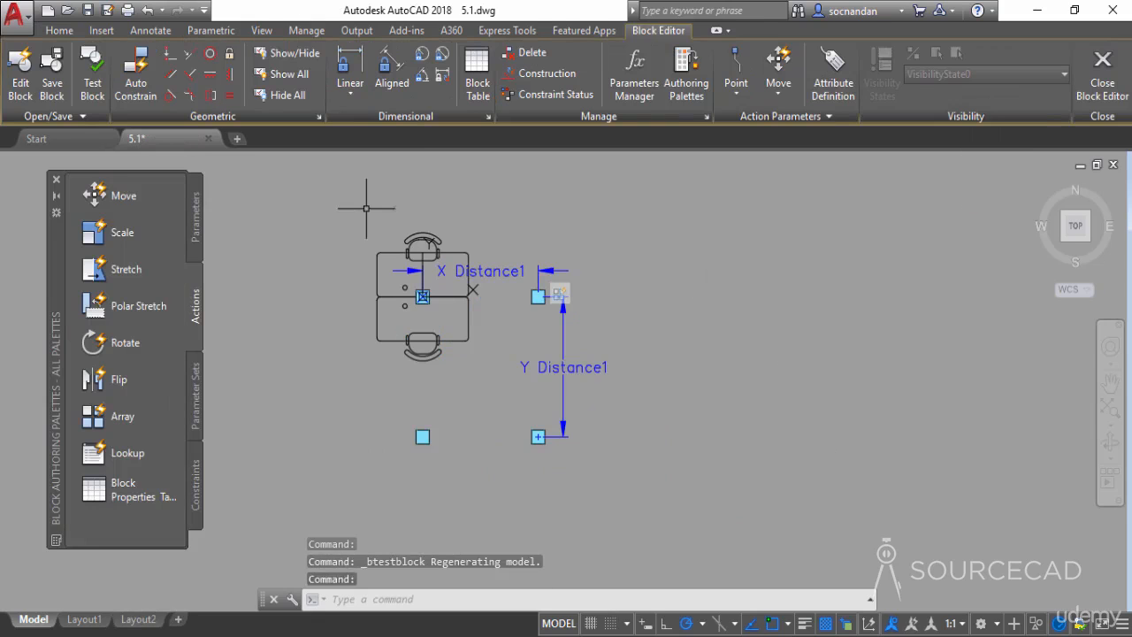
pyautogui.click(51, 78)
pyautogui.click(1101, 88)
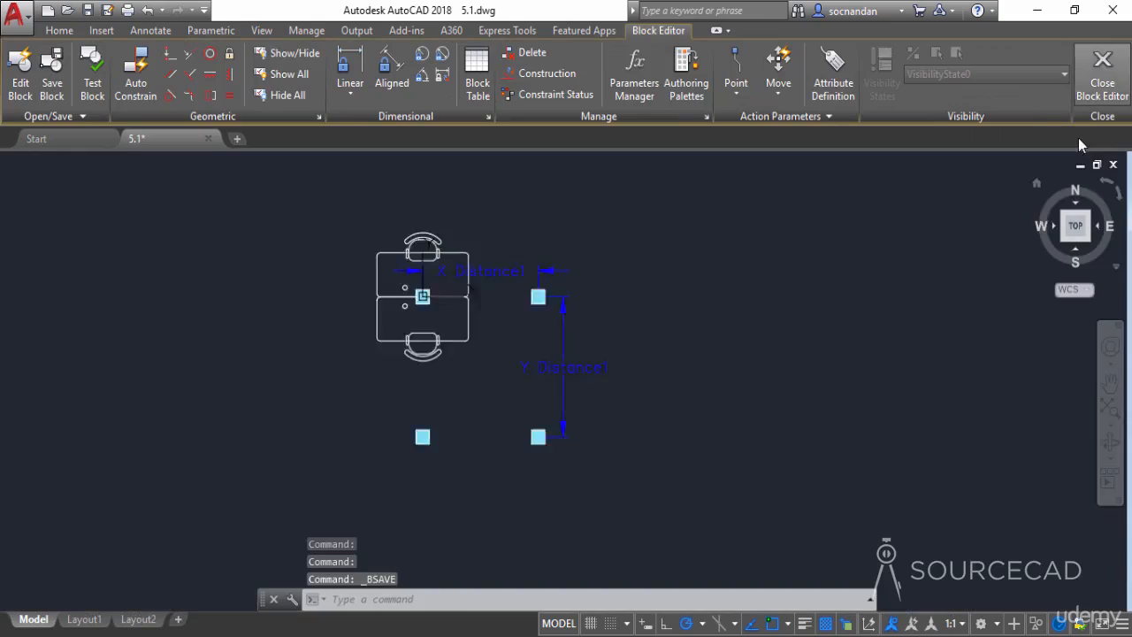
# - Stretch the upper-right grip of the block in the drawing horizontally to the right until it forms three columns
pyautogui.click(509, 314)
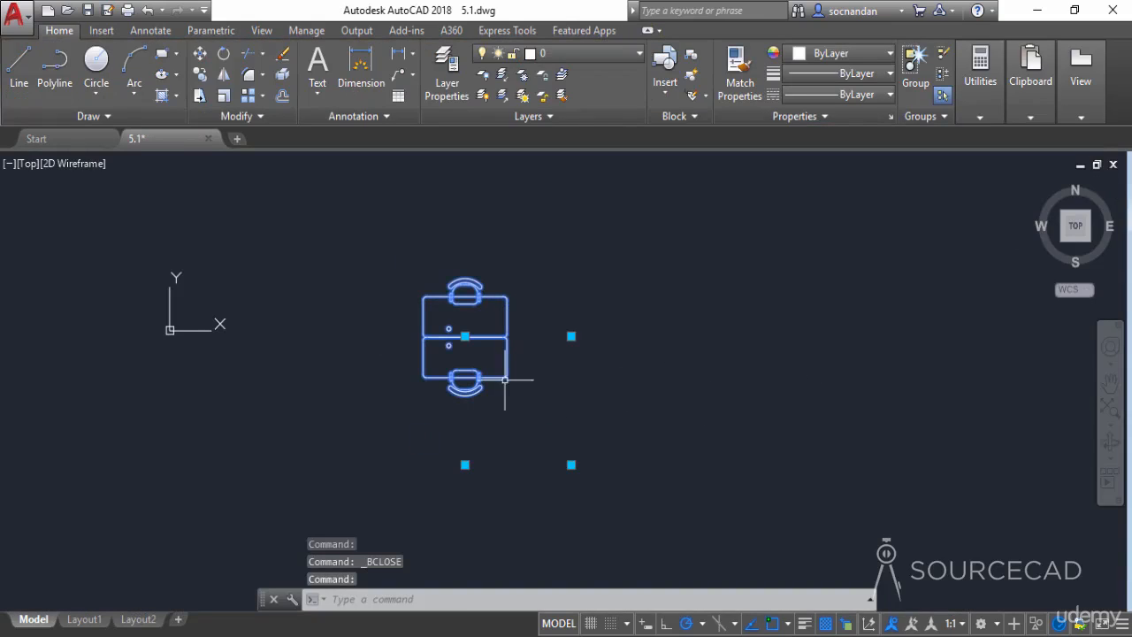
pyautogui.click(572, 336)
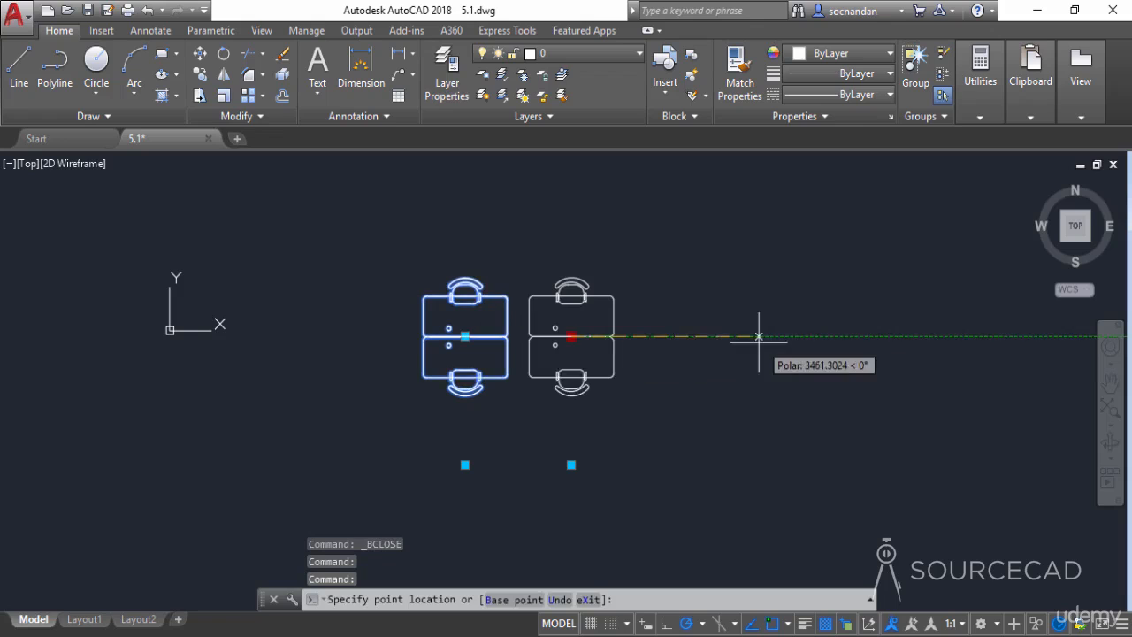
pyautogui.click(819, 336)
# - Stretch the lower-right grip of the block in the drawing to extend the array of table sets
pyautogui.click(819, 464)
pyautogui.scroll(-4, 670, 268)
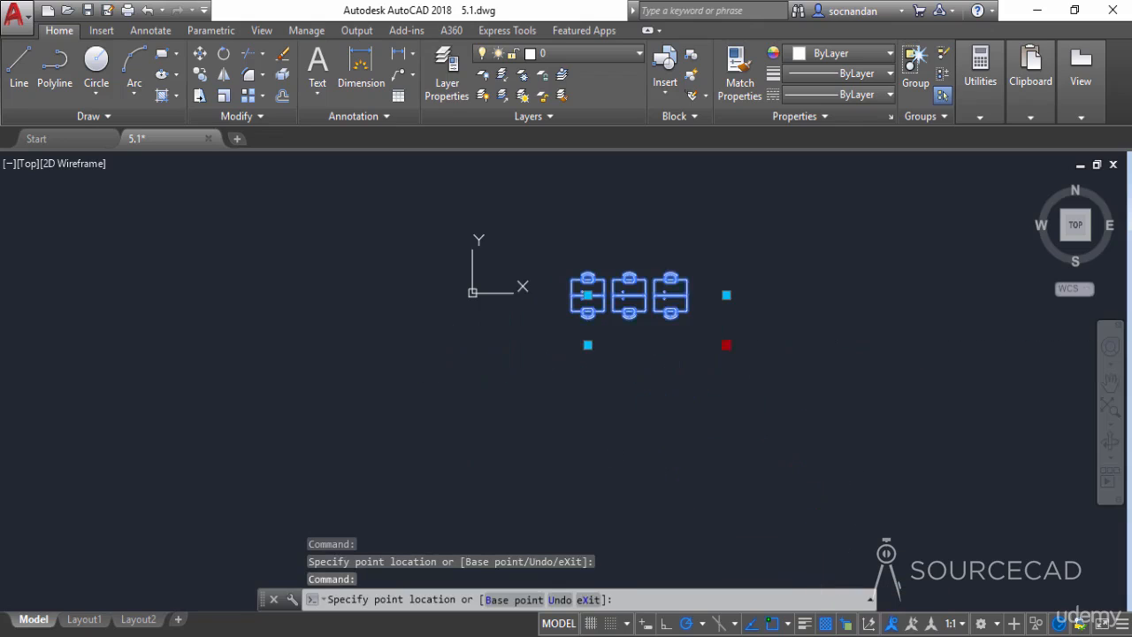